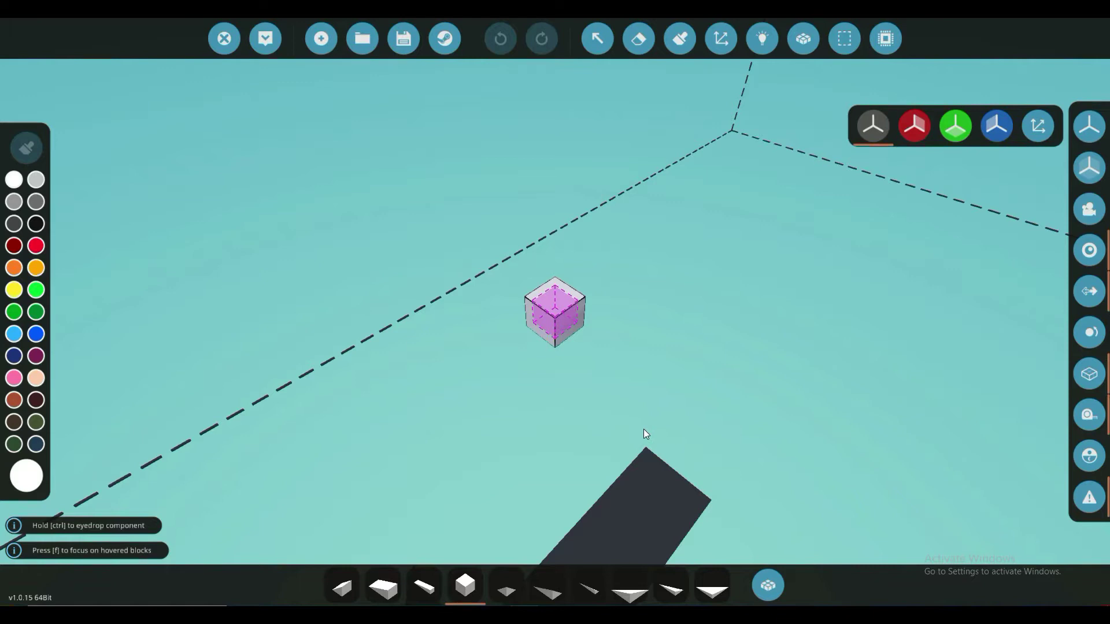
- Add white basic blocks on both sides of the pink starting block
click(570, 327)
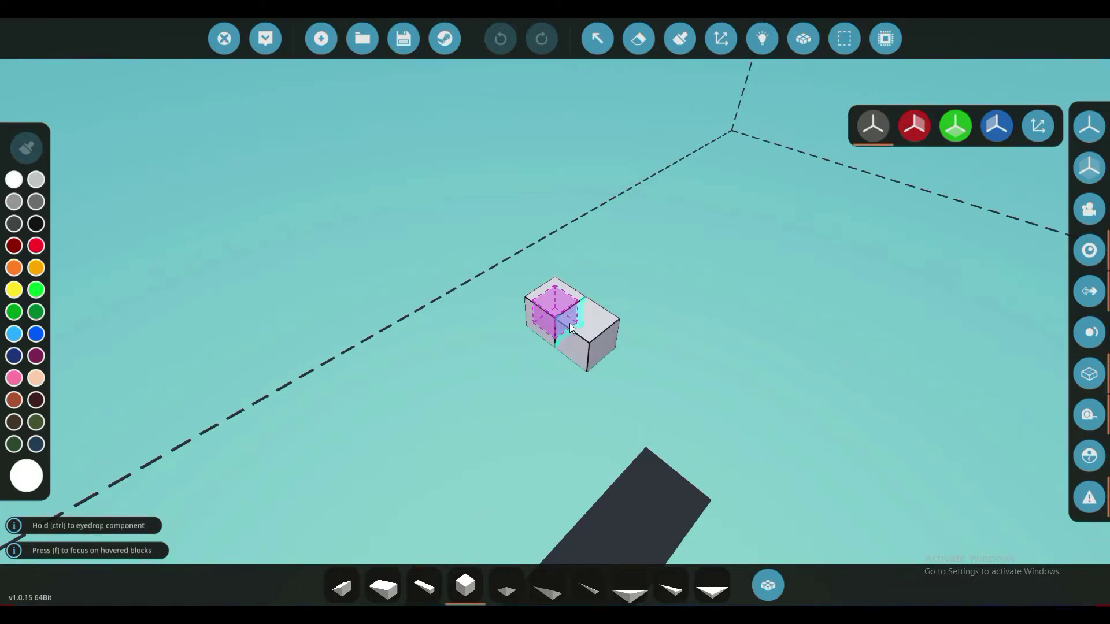
click(478, 314)
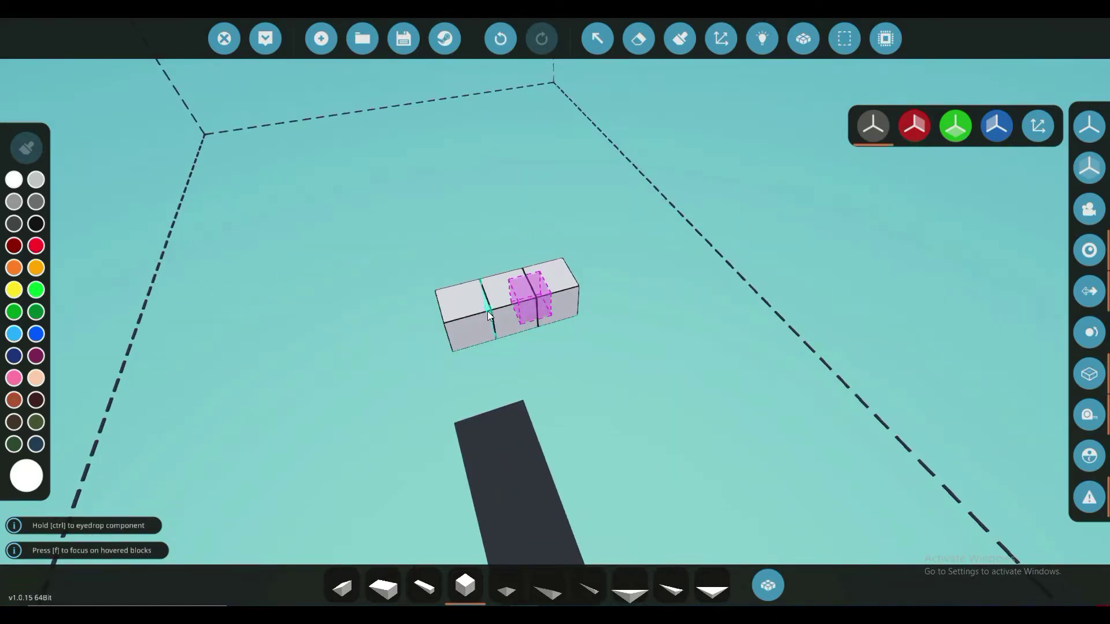
key(s)
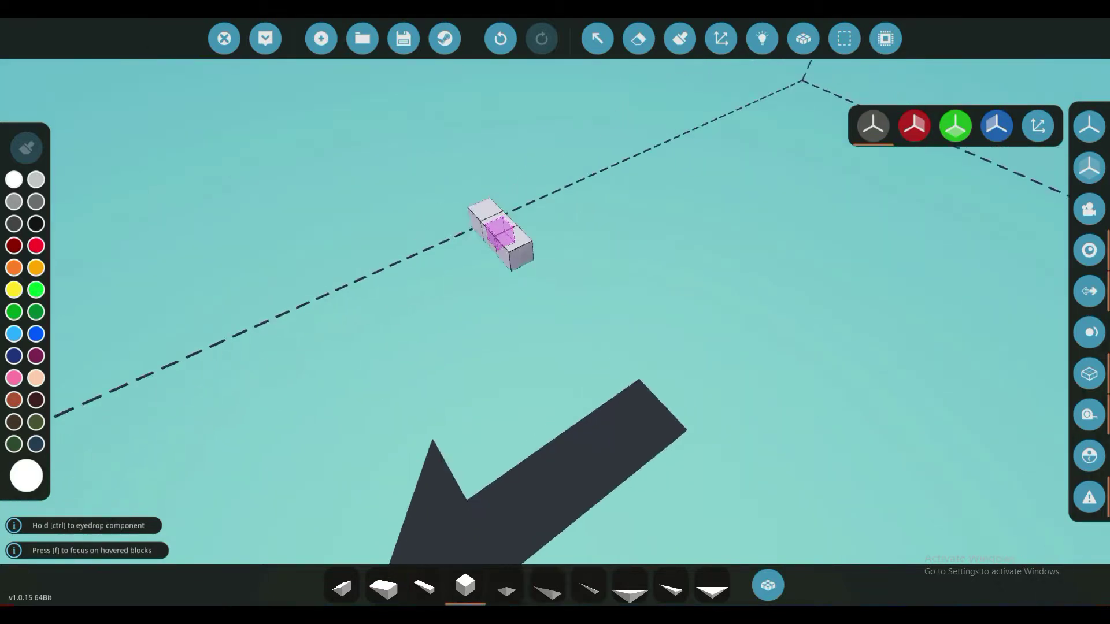
- Show the alignment grid and drag out a large rectangle of white blocks as a floor
click(907, 122)
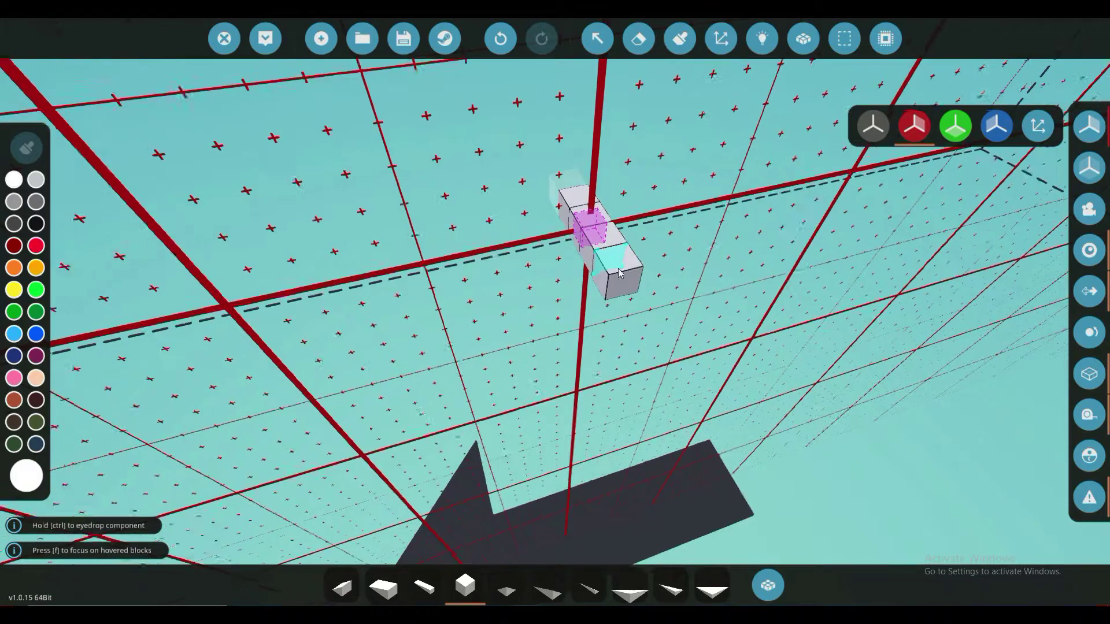
mouse_move(607, 260)
mouse_down()
mouse_move(649, 312)
mouse_move(558, 304)
mouse_move(607, 297)
mouse_move(440, 283)
mouse_move(440, 240)
mouse_move(544, 211)
mouse_move(462, 266)
mouse_move(481, 304)
mouse_move(425, 399)
mouse_move(428, 431)
mouse_move(323, 472)
mouse_up()
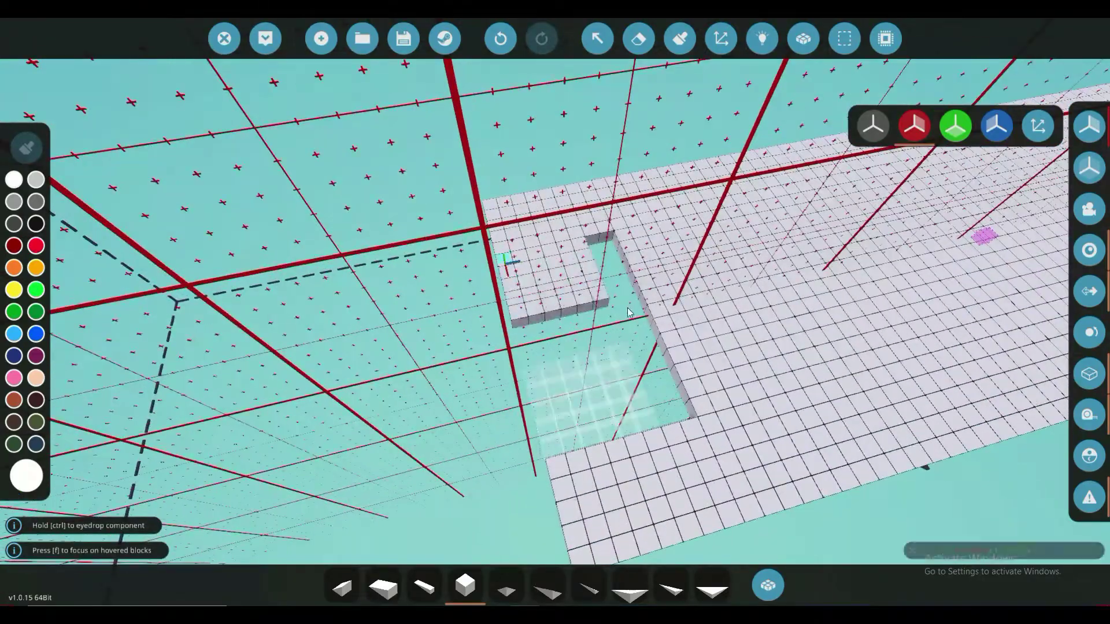
- Fill the notch in the floor plate, then erase the two blocks beside it
click(520, 274)
key(f)
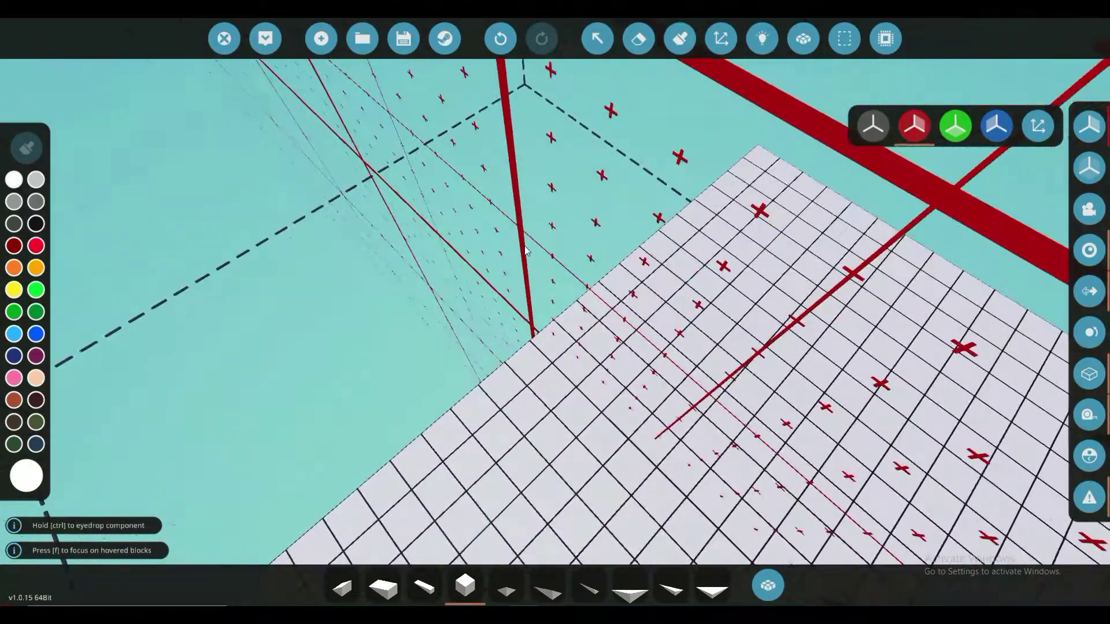
click(638, 38)
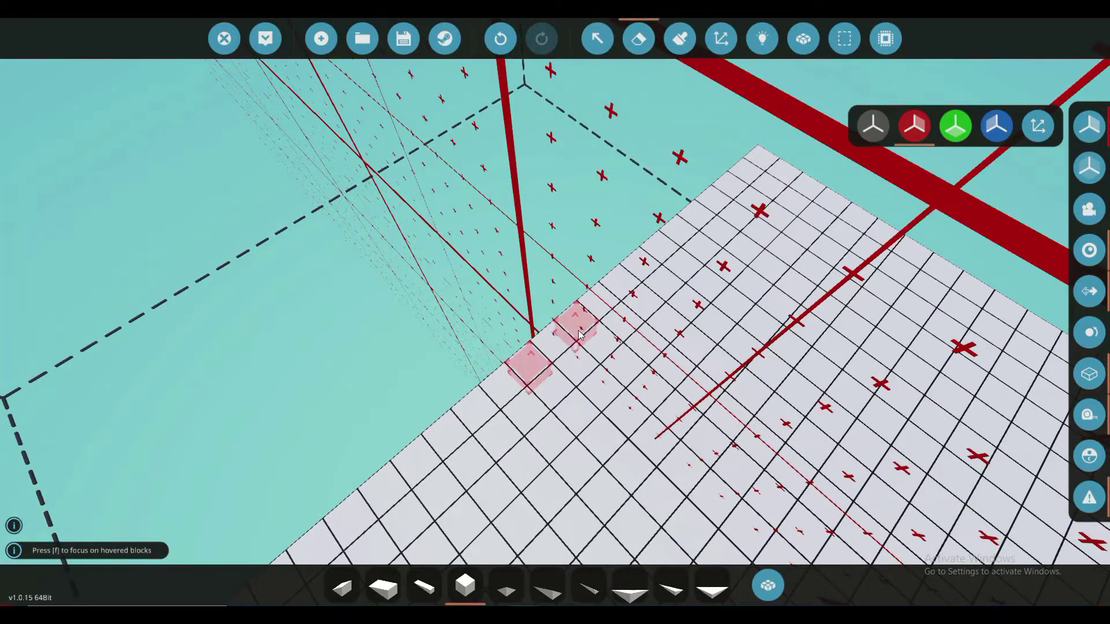
key(f)
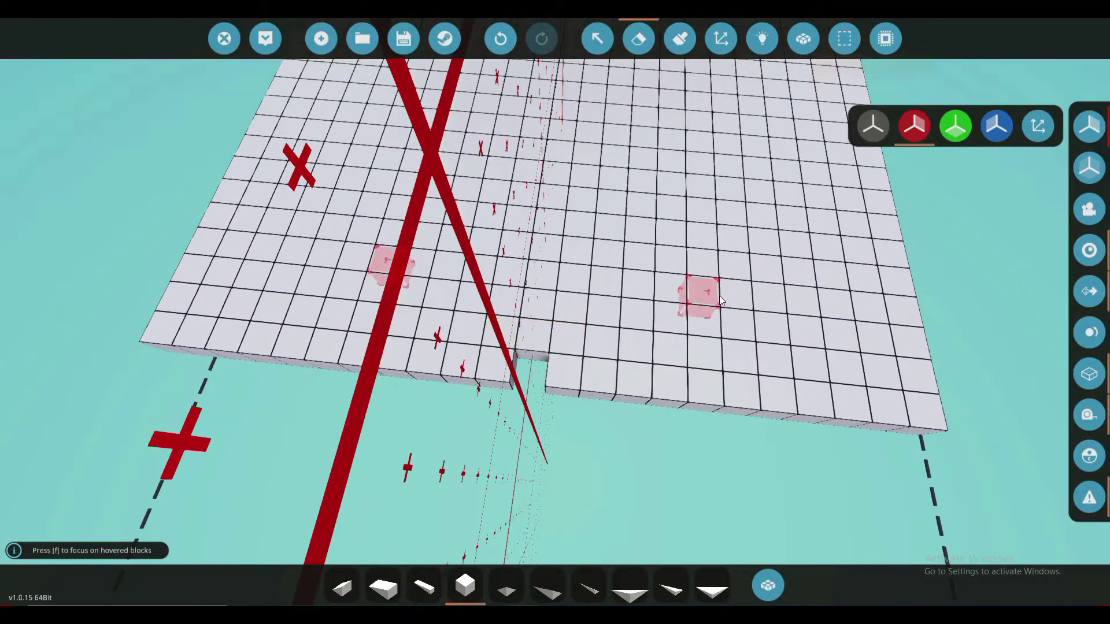
key(f)
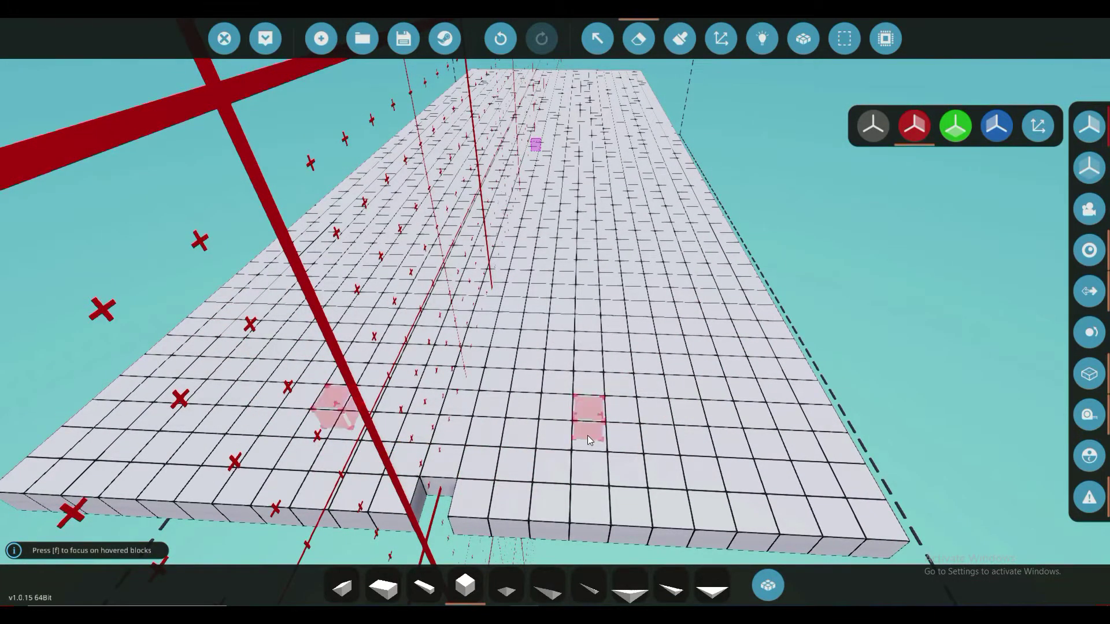
key(f)
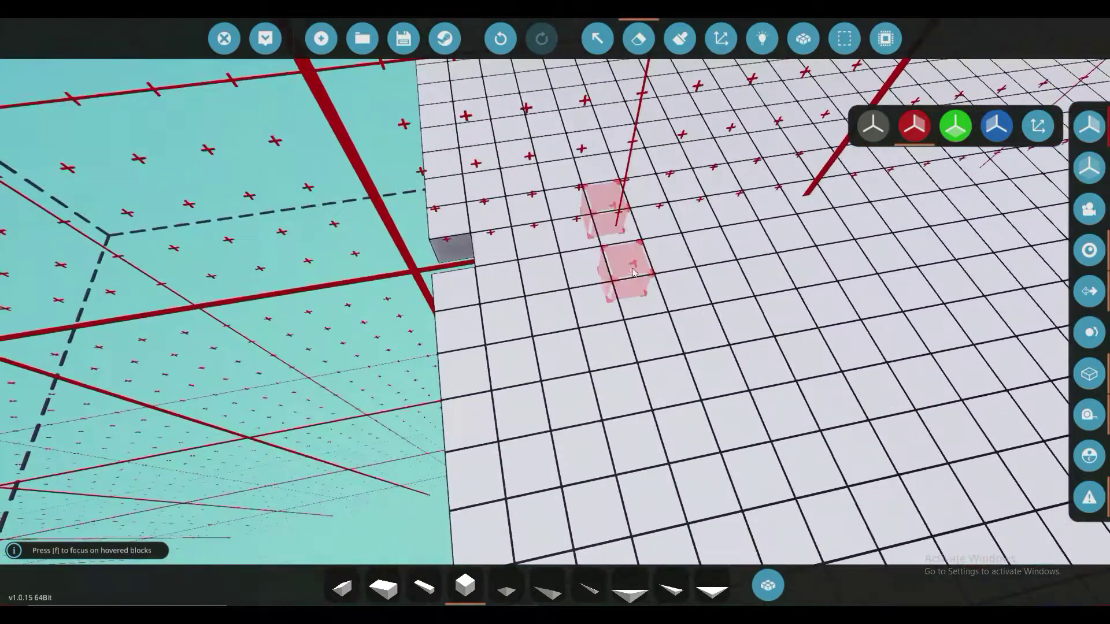
click(508, 295)
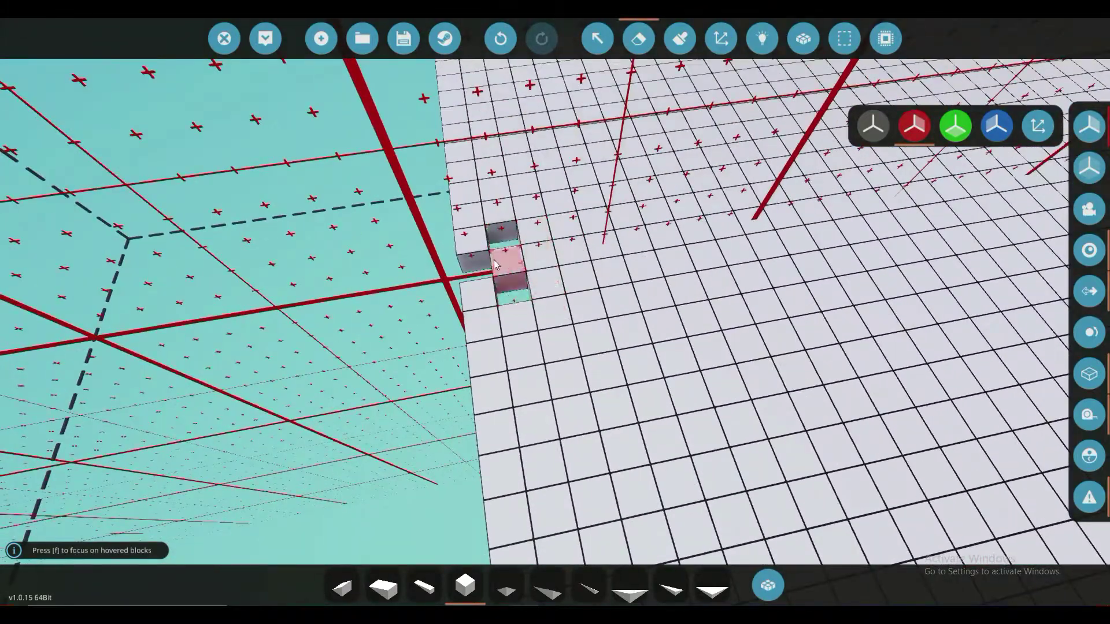
- Erase blocks diagonally toward the edge and the mirrored corners, stepping the bow to a point
key(f)
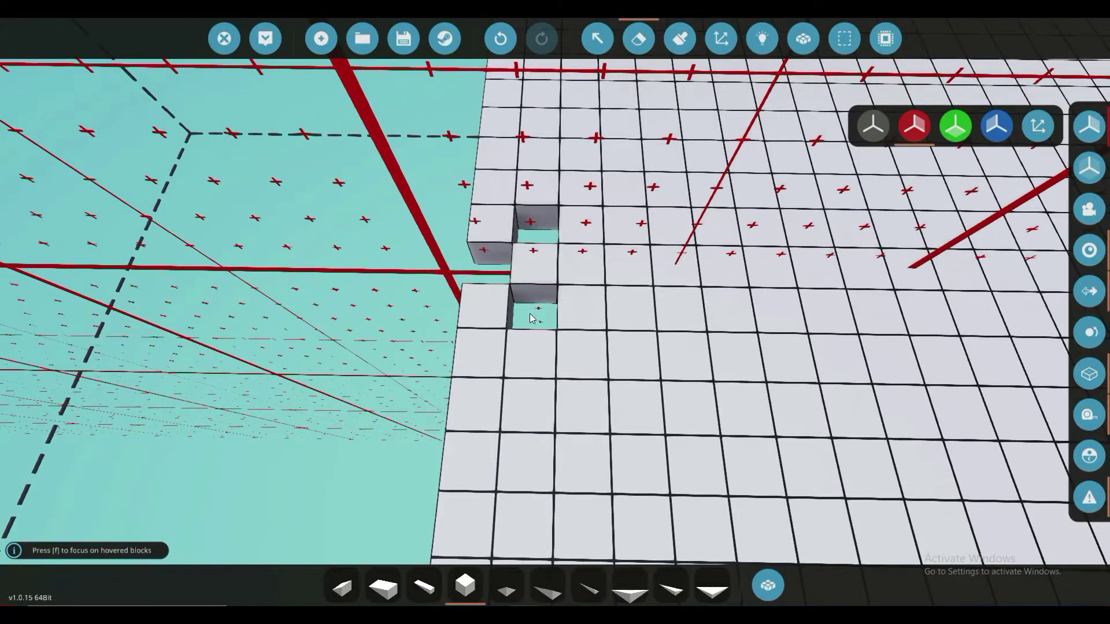
key(f)
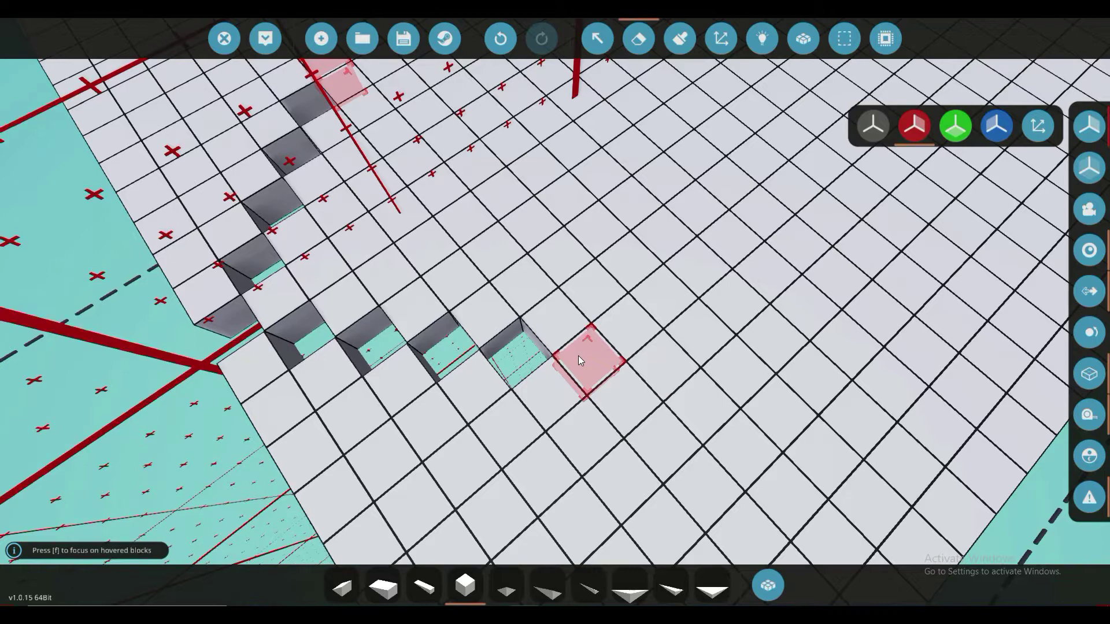
click(578, 356)
key(f)
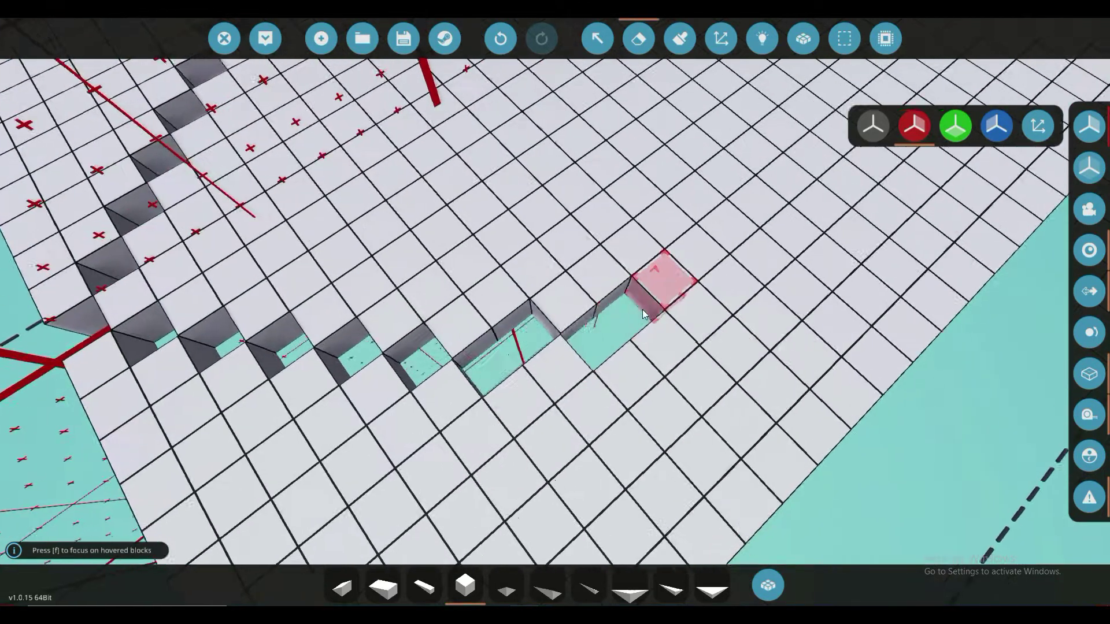
key(f)
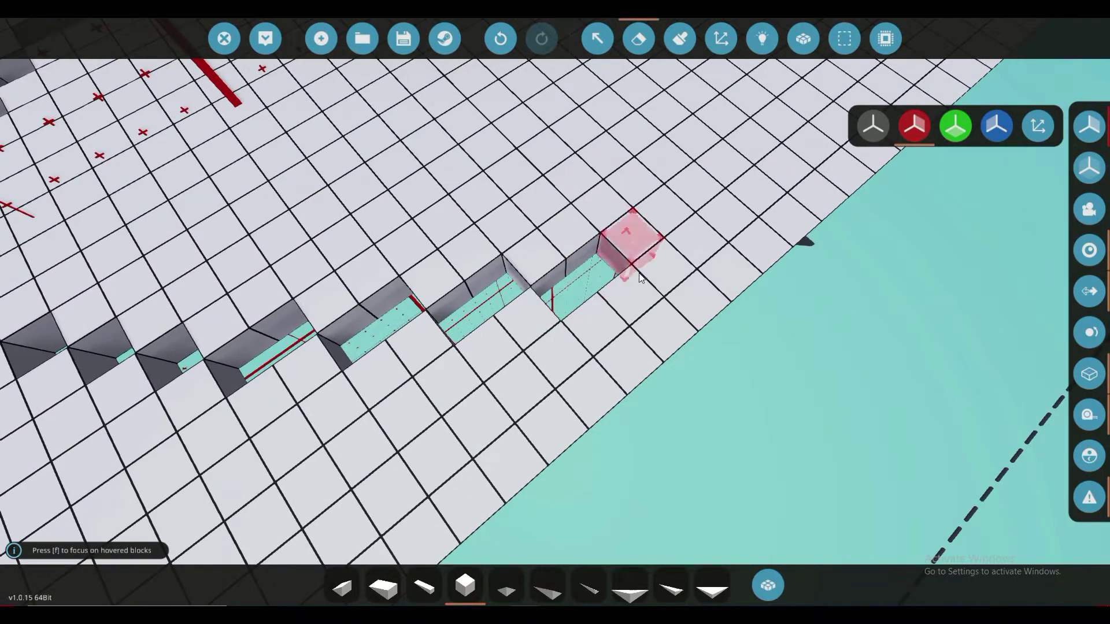
mouse_move(641, 279)
mouse_down()
mouse_move(674, 266)
mouse_move(743, 201)
mouse_move(792, 239)
mouse_up()
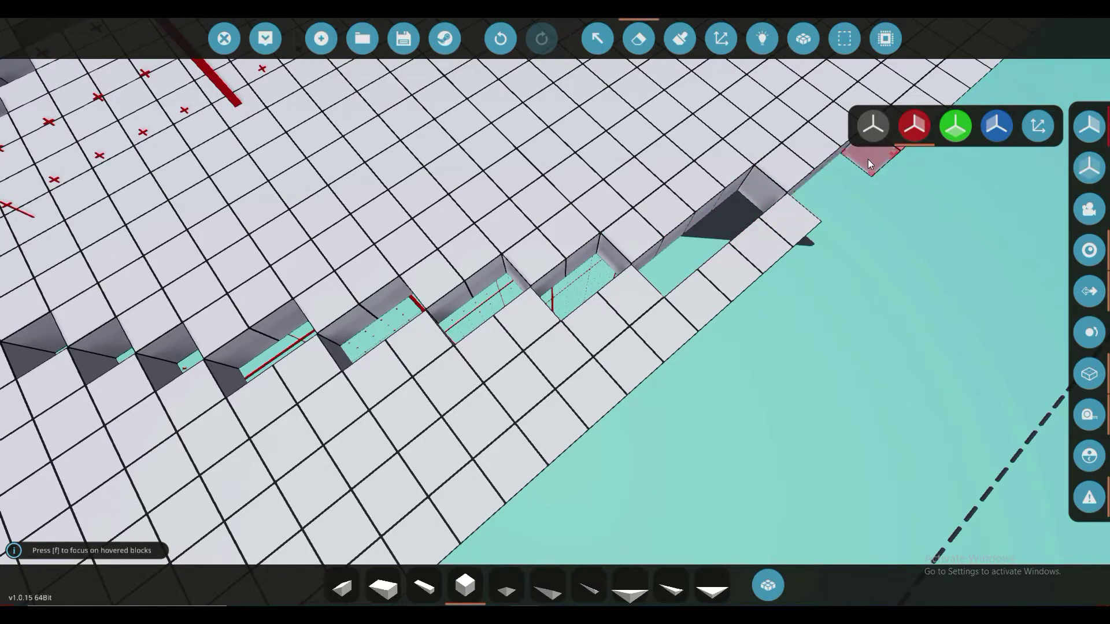
key(f)
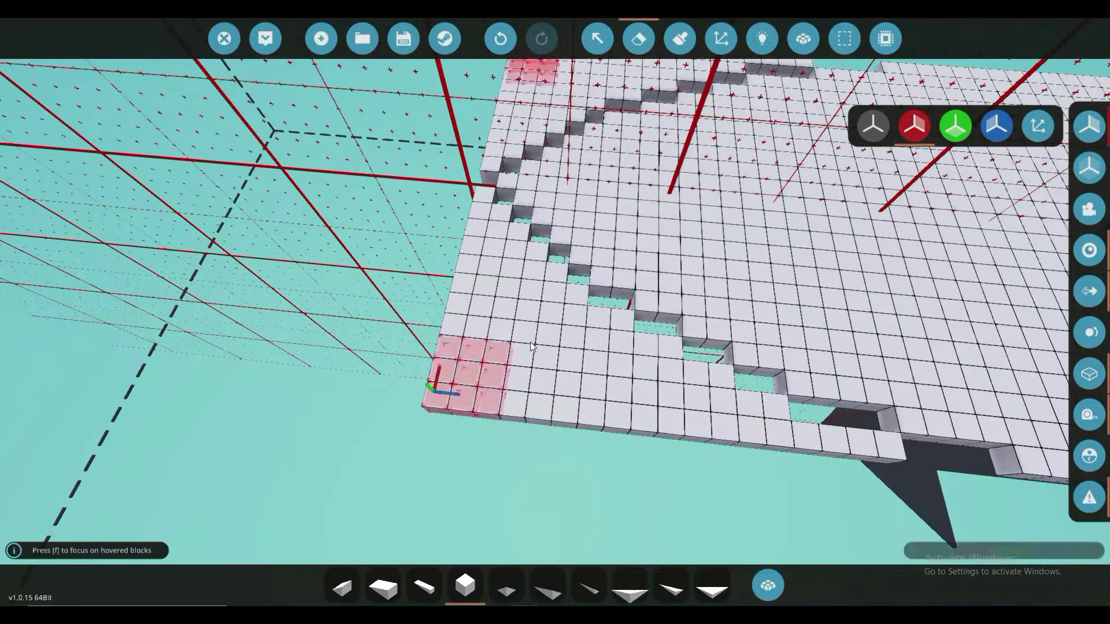
drag(529, 342, 583, 297)
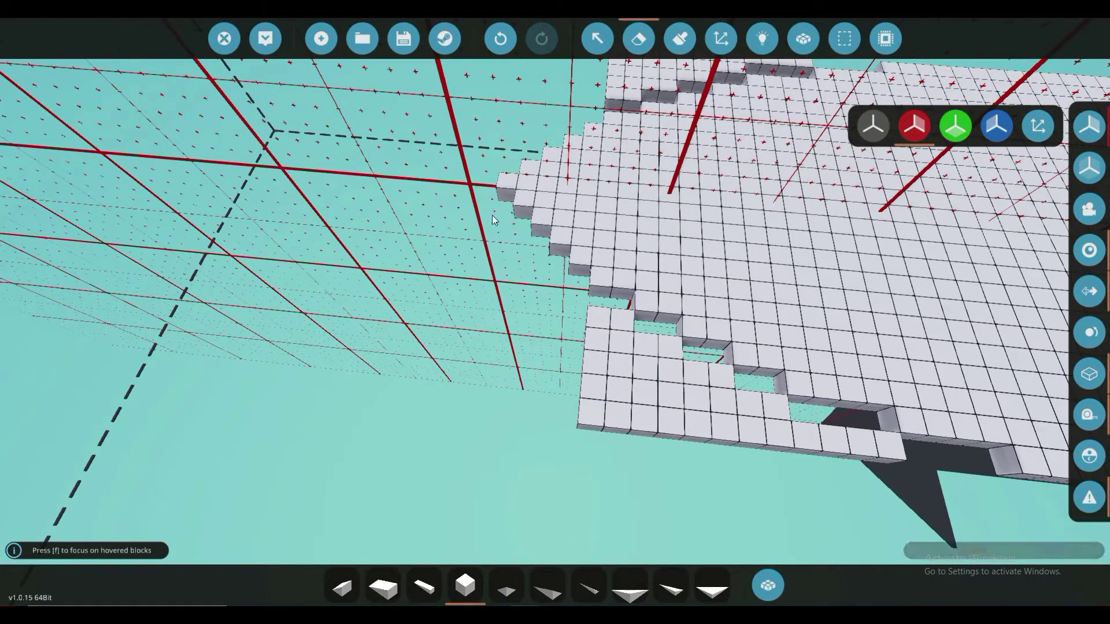
drag(588, 415, 602, 341)
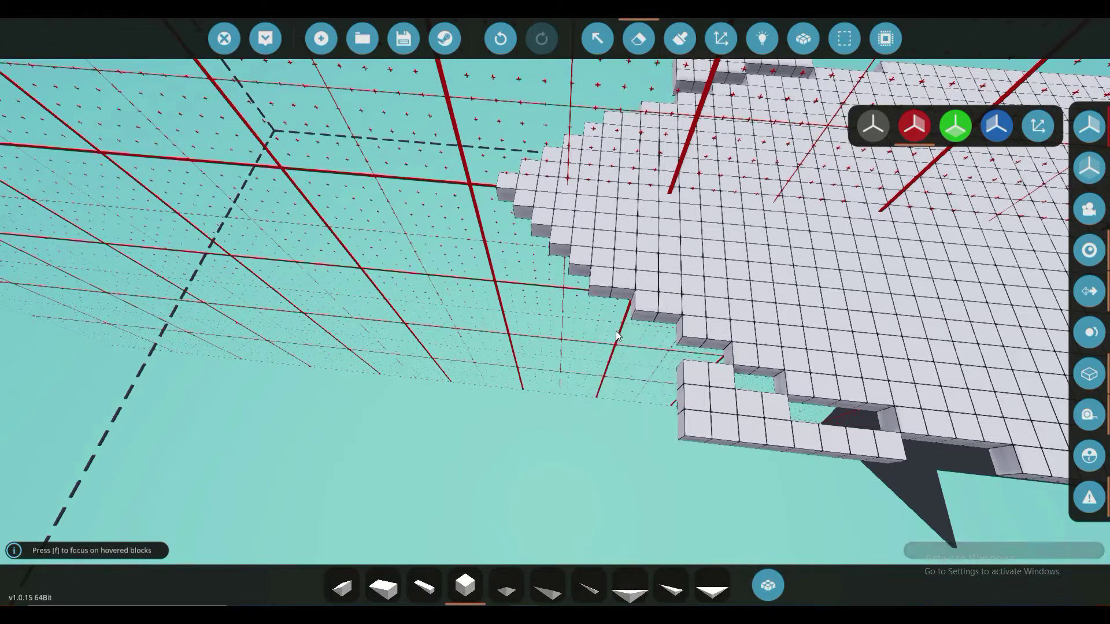
- Lay a 1 x 9 row of plain cube blocks along the stepped bow edge
drag(703, 379, 653, 331)
scroll(700, 272, up, 3)
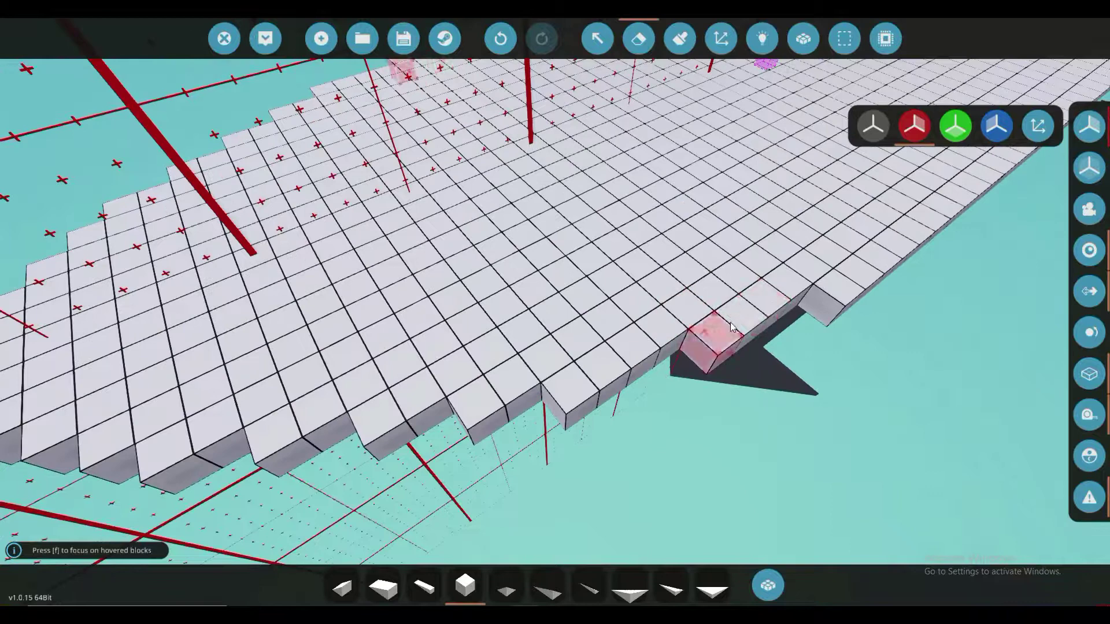
key(p)
drag(654, 494, 623, 379)
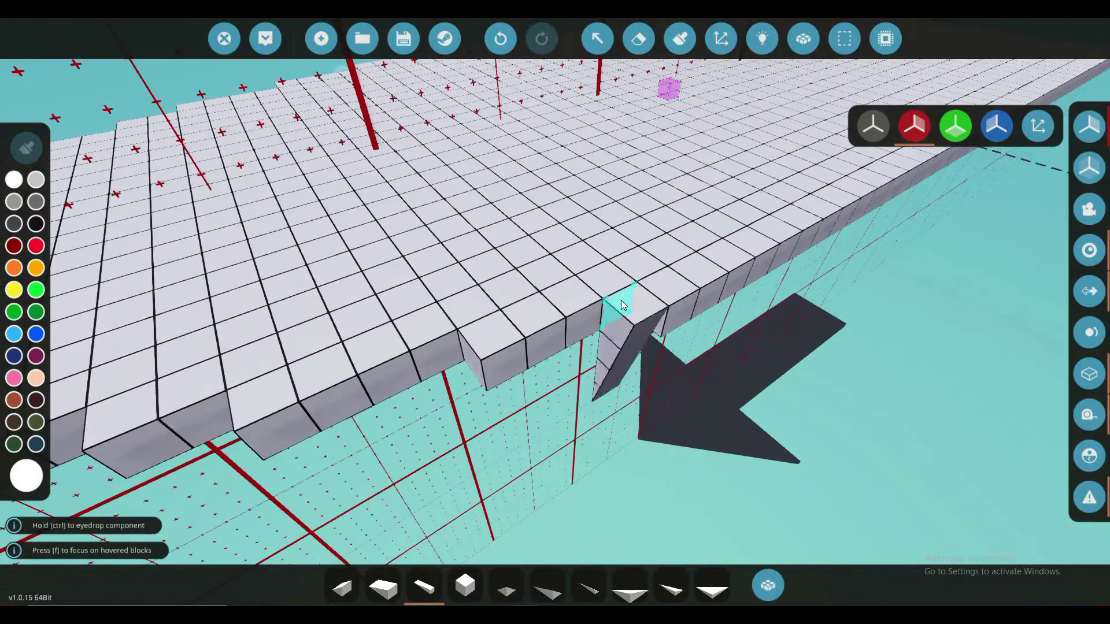
drag(621, 305, 682, 285)
drag(342, 314, 520, 549)
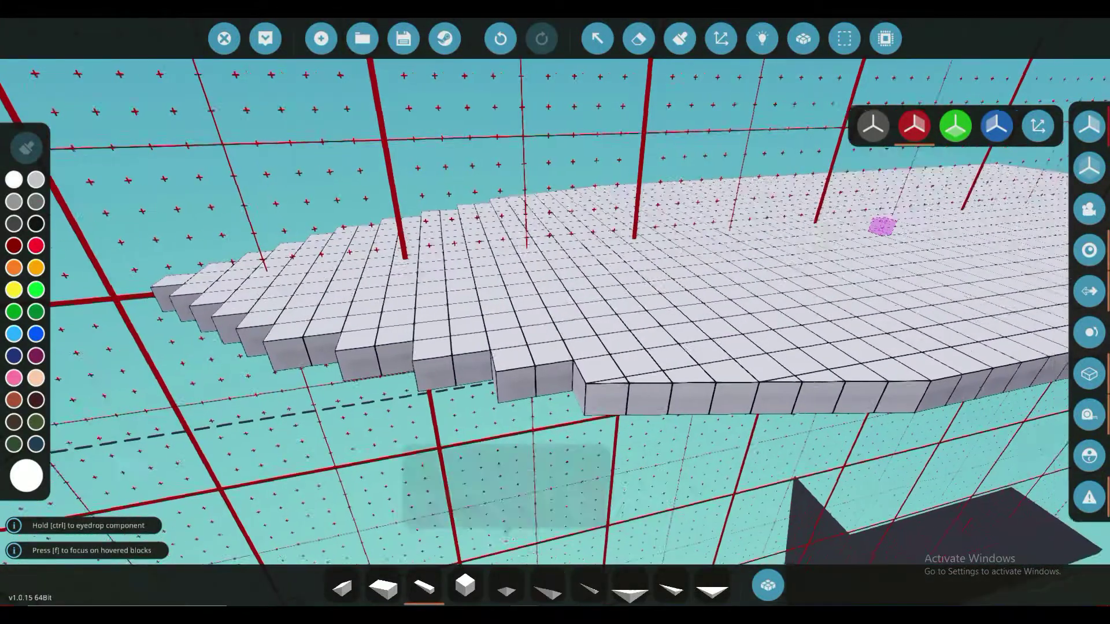
click(383, 588)
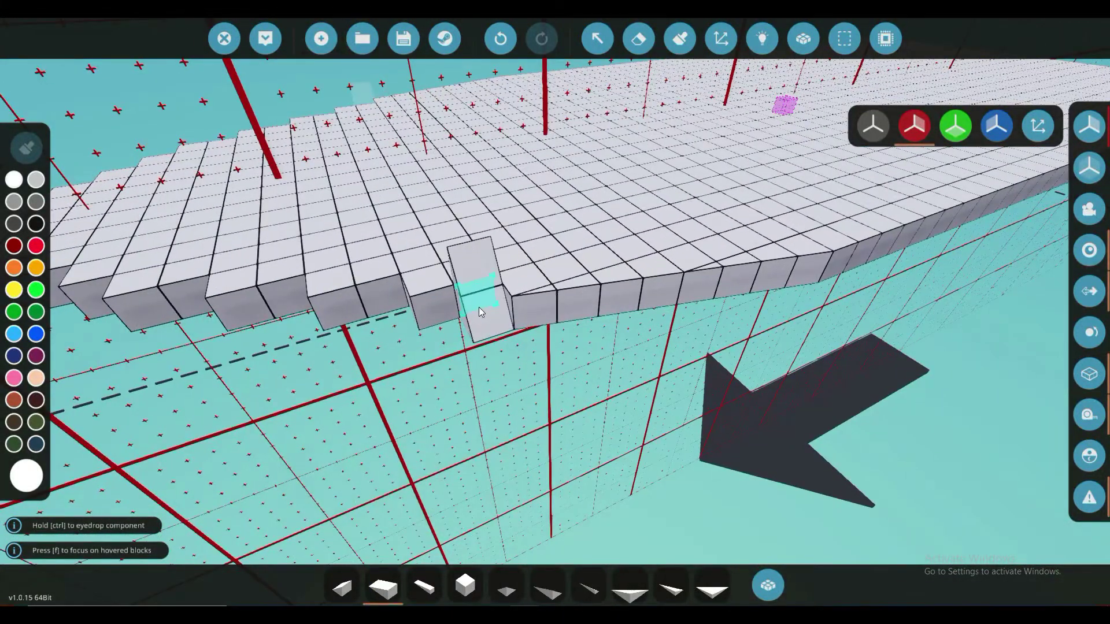
drag(479, 313, 487, 308)
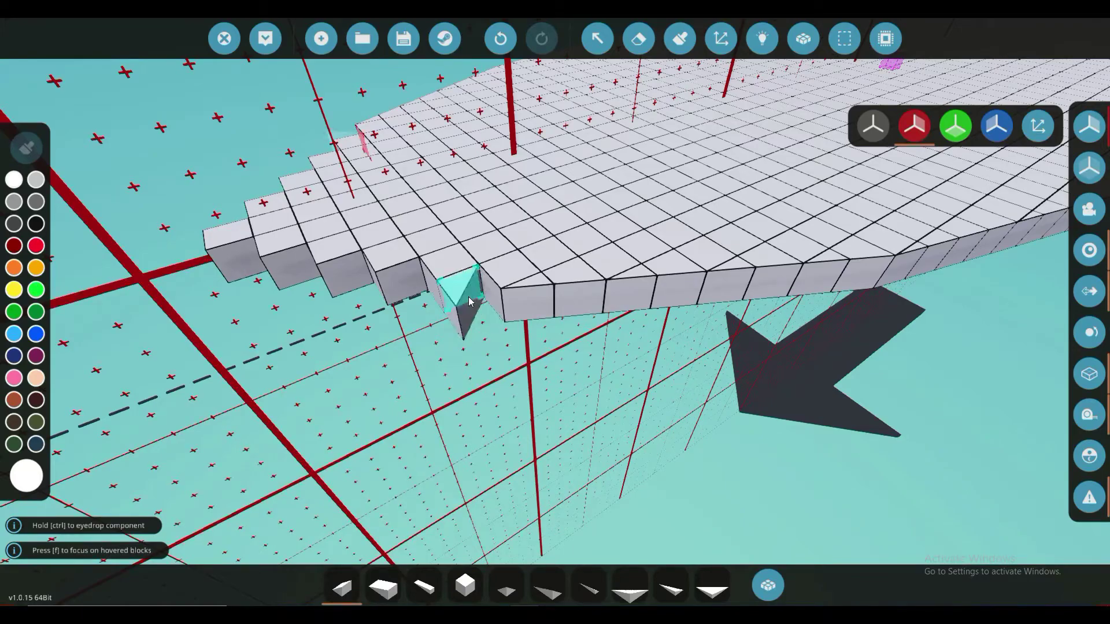
- Box-erase the surplus wall blocks so the lower hull side tapers toward the bow
key(f)
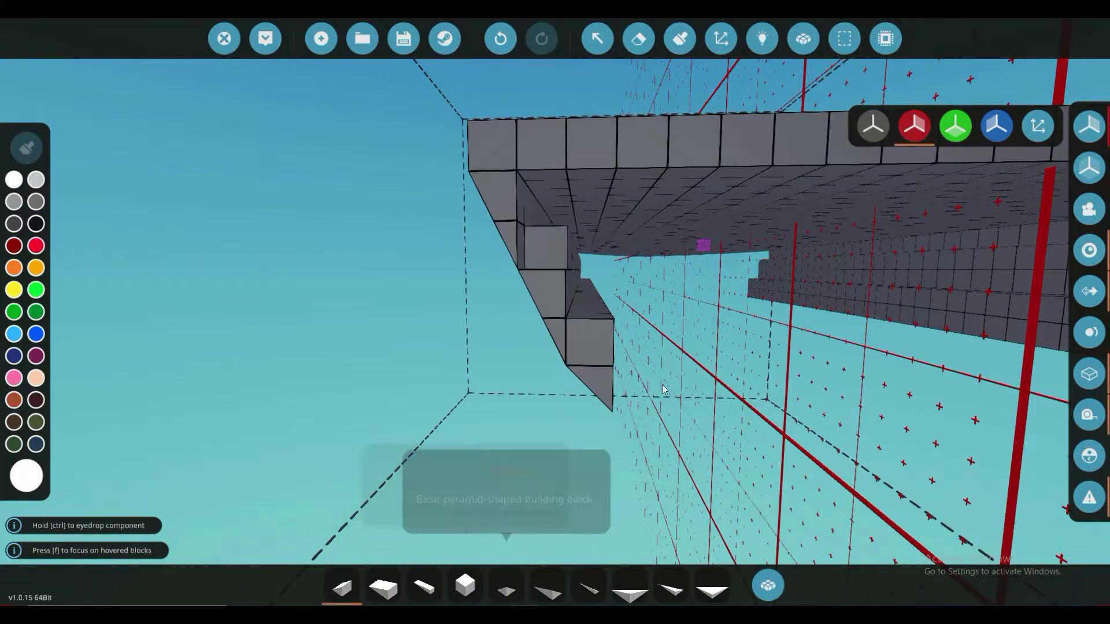
click(639, 38)
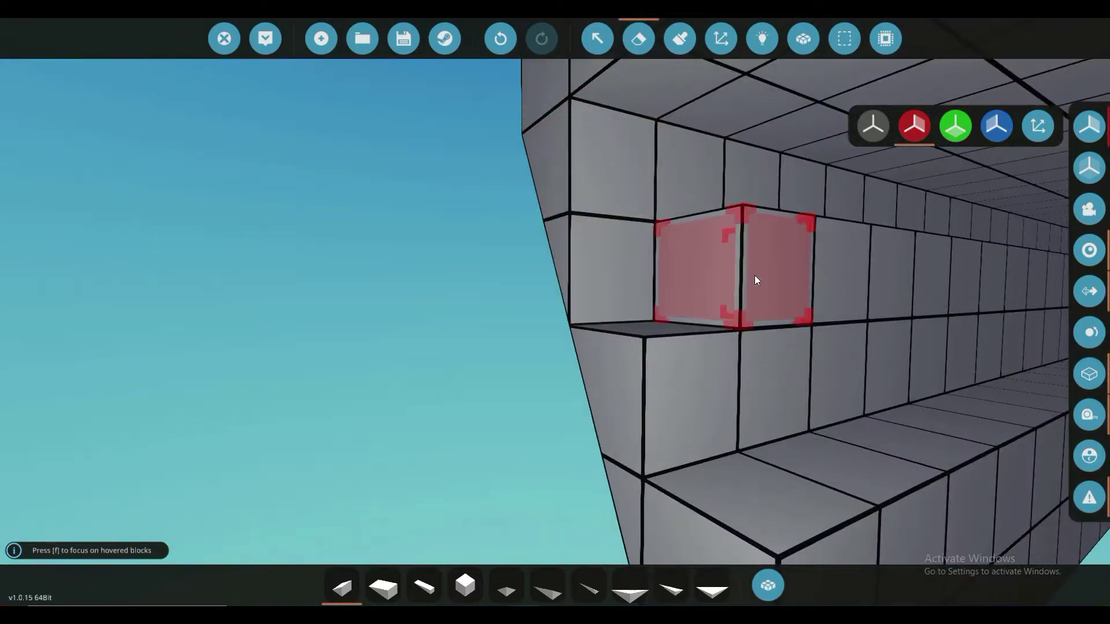
mouse_move(755, 276)
mouse_down()
mouse_move(838, 230)
mouse_move(716, 206)
mouse_up()
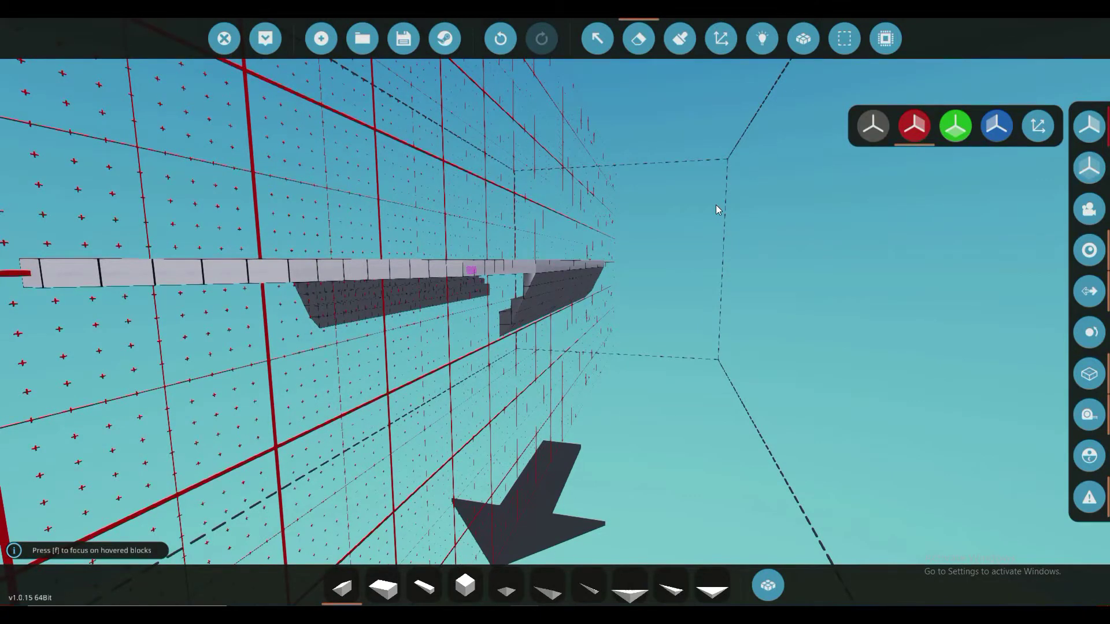
scroll(716, 205, up, 5)
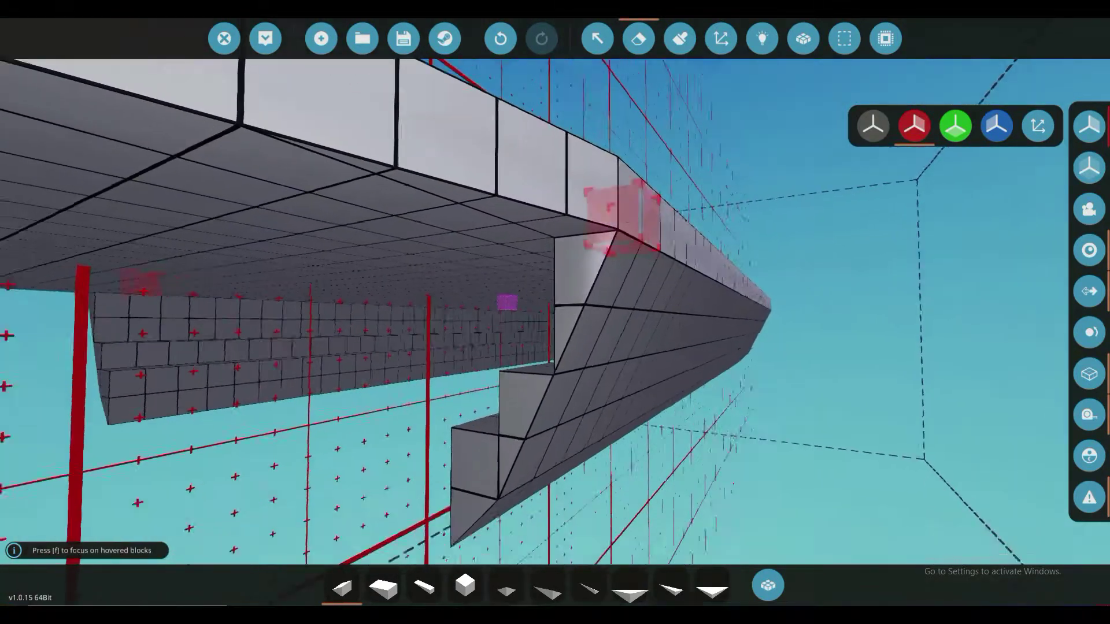
scroll(710, 260, down, 5)
mouse_move(561, 296)
mouse_down()
mouse_move(590, 272)
mouse_move(552, 276)
mouse_up()
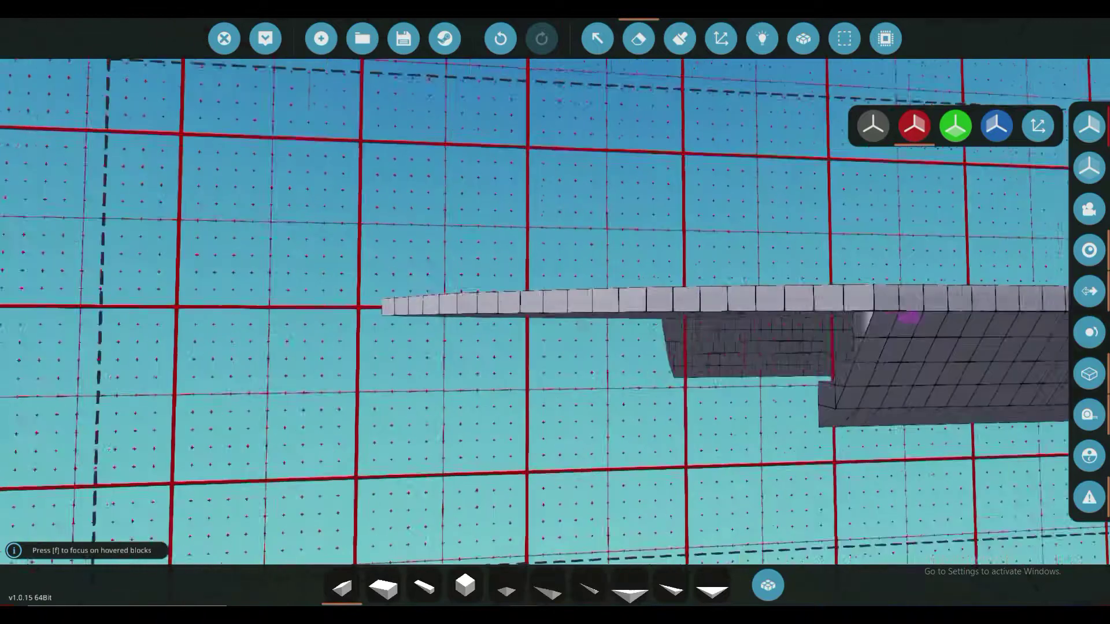
scroll(613, 226, down, 5)
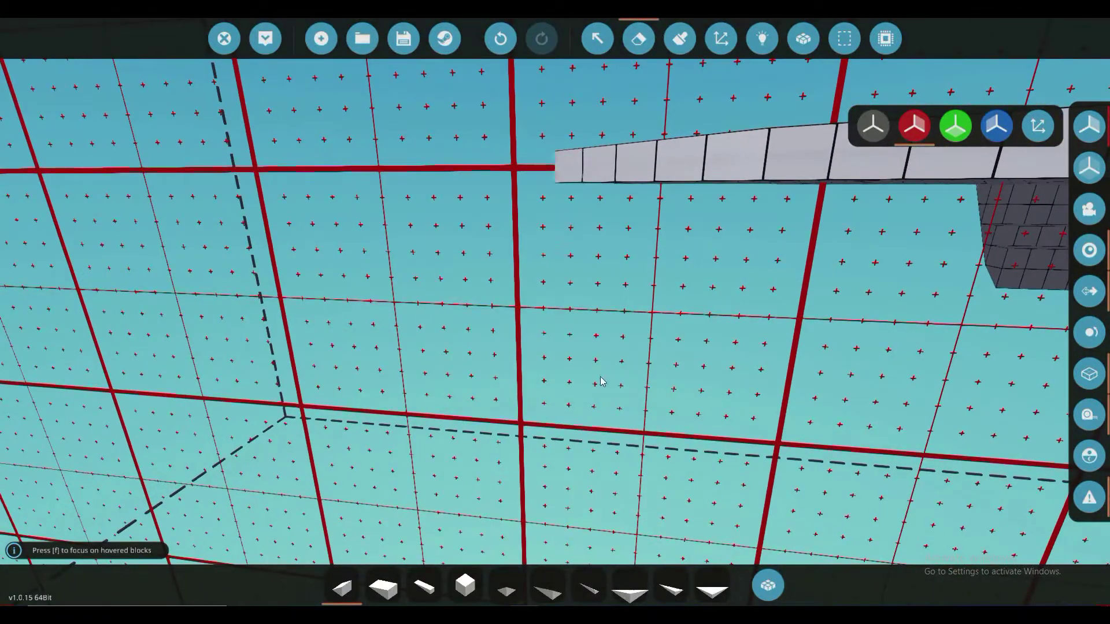
- Inspect the hull from below, the side and above, and select the Pyramid 2x4 block
mouse_move(602, 382)
mouse_down()
mouse_move(555, 341)
mouse_move(434, 533)
mouse_up()
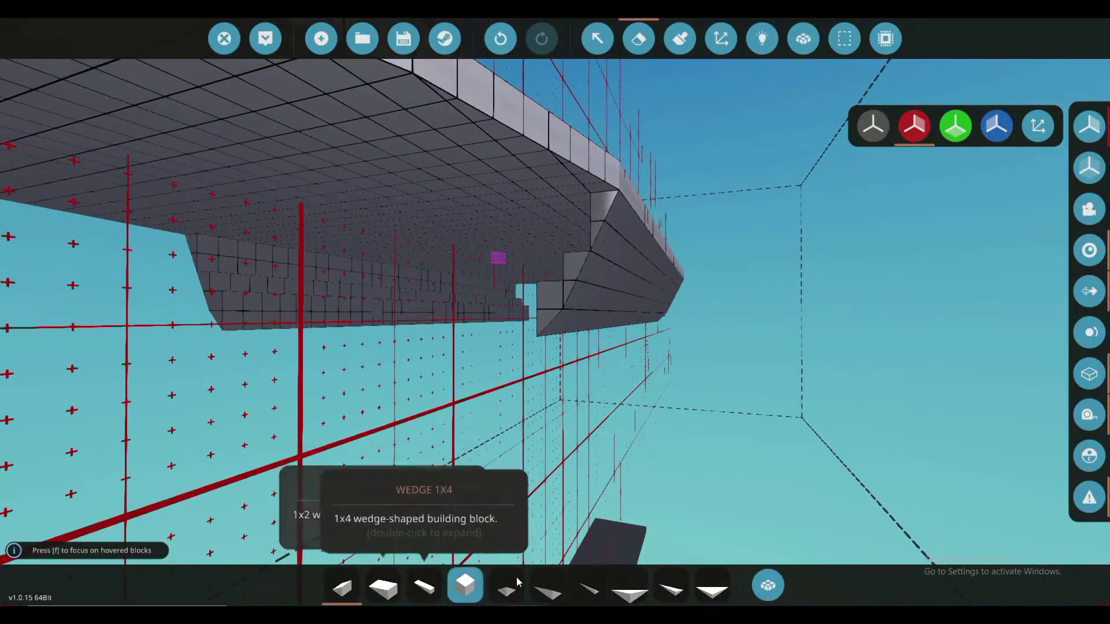
mouse_move(572, 522)
mouse_down()
mouse_move(538, 498)
mouse_move(573, 522)
mouse_up()
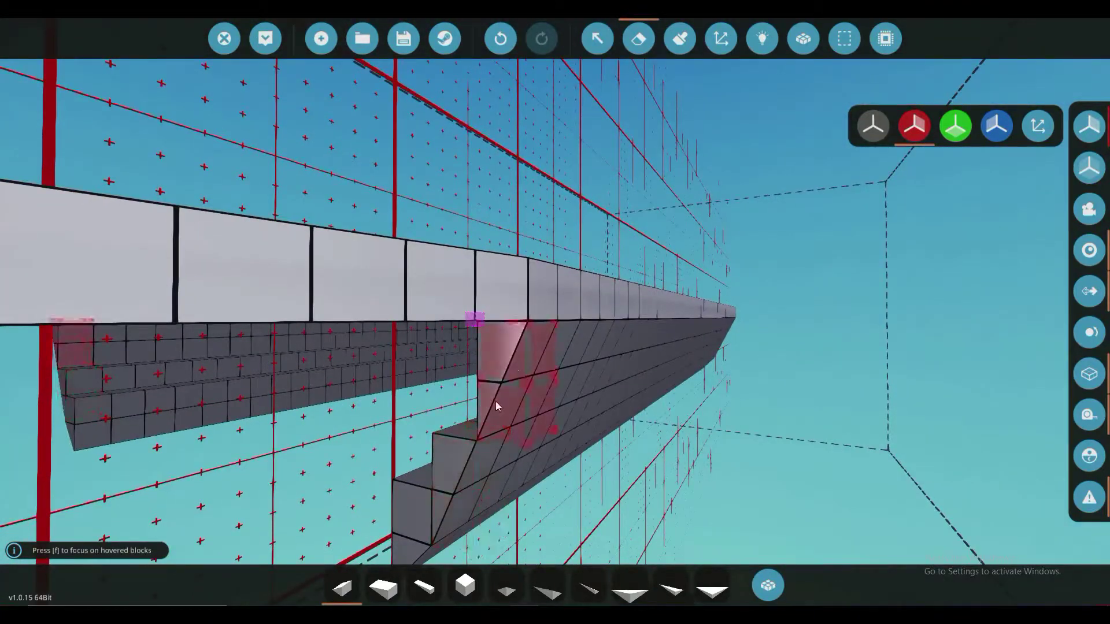
drag(501, 391, 519, 205)
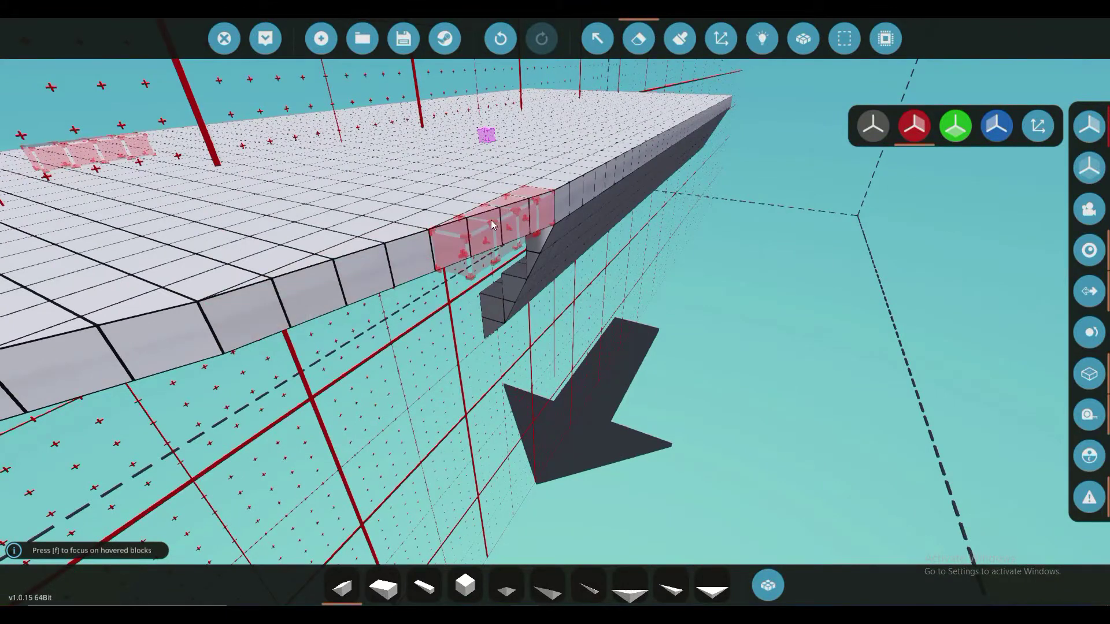
drag(528, 212, 538, 324)
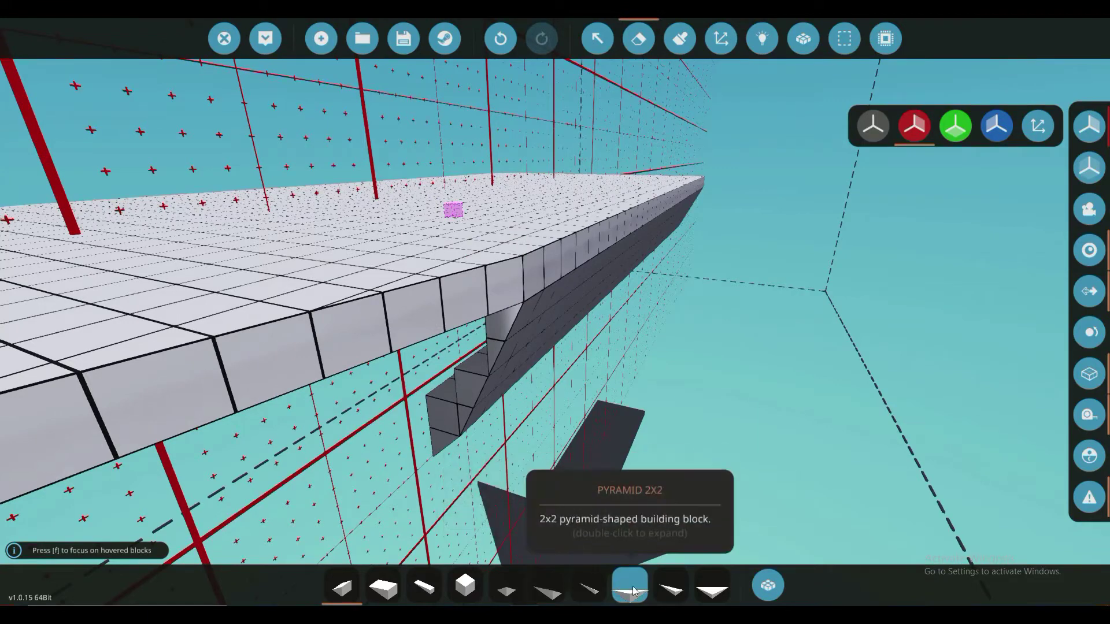
click(678, 593)
key(p)
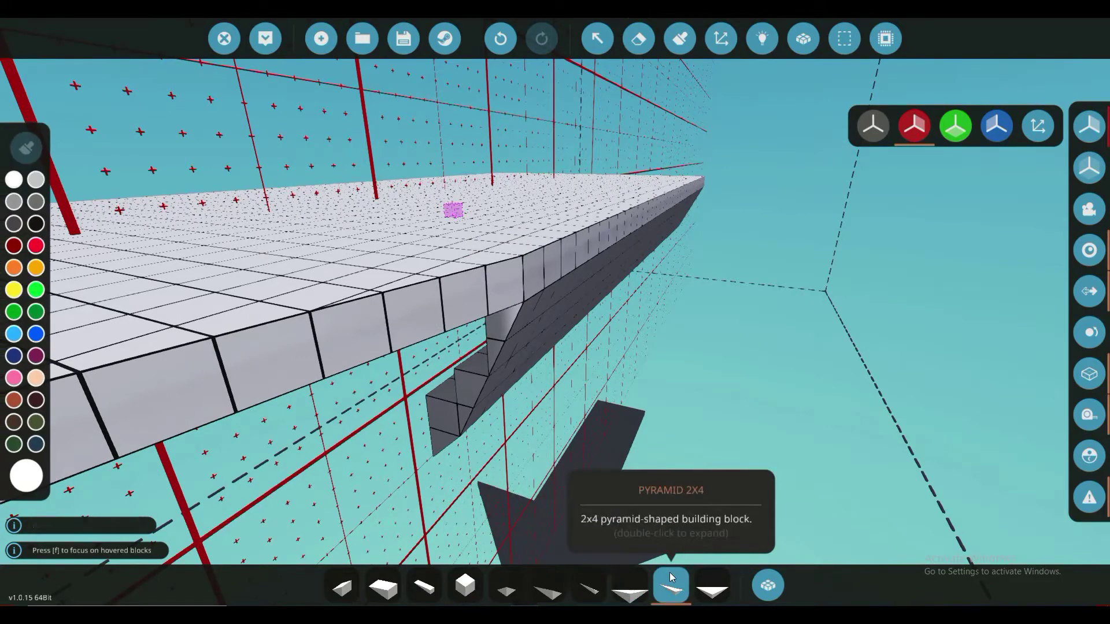
mouse_move(624, 405)
mouse_down()
mouse_move(602, 358)
mouse_move(613, 328)
mouse_up()
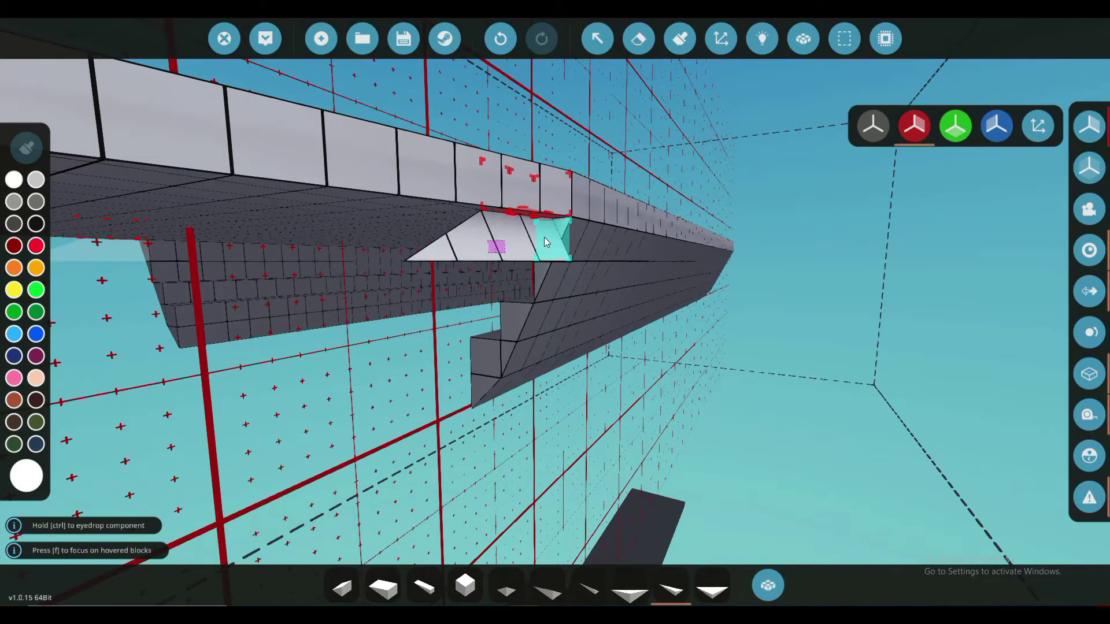
- Place a Pyramid 2x4 sloped piece at the keel step and check the underside
key(f)
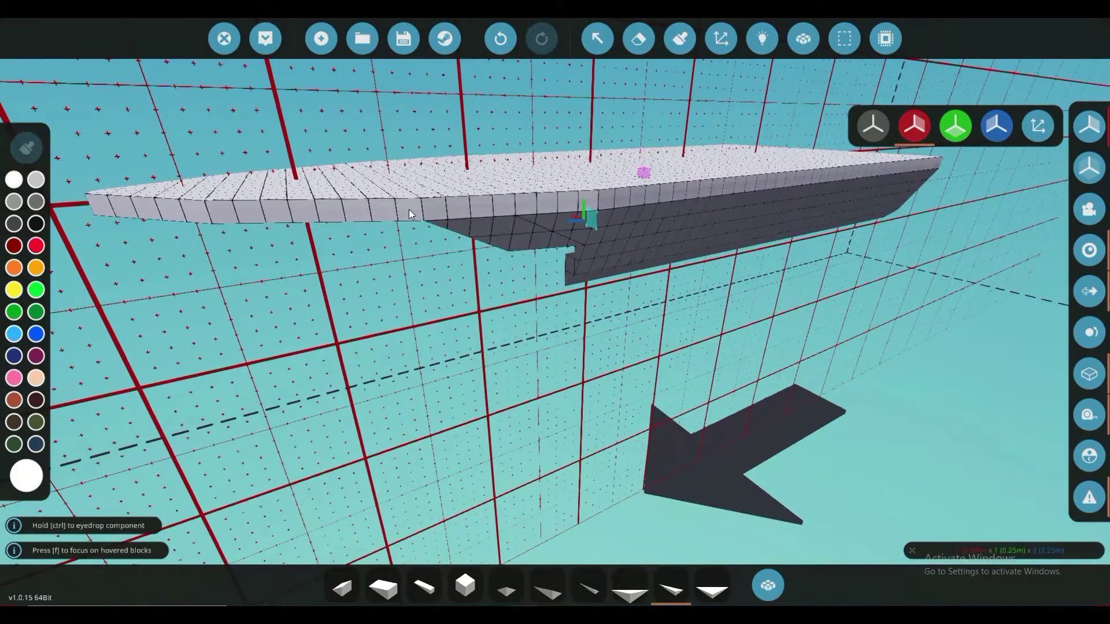
key(f)
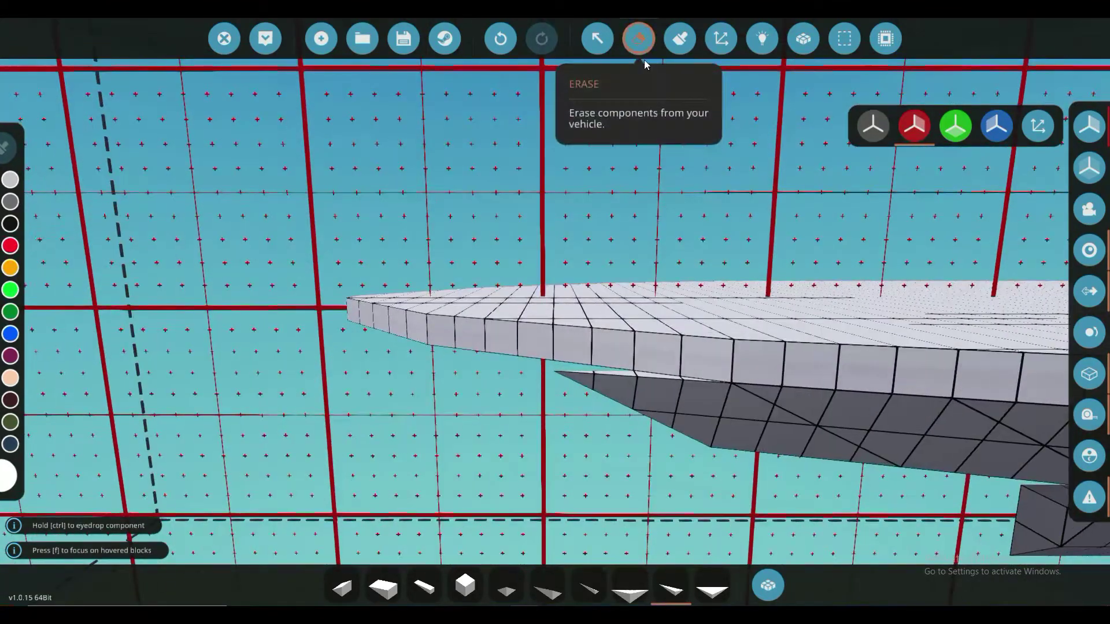
click(641, 52)
key(f)
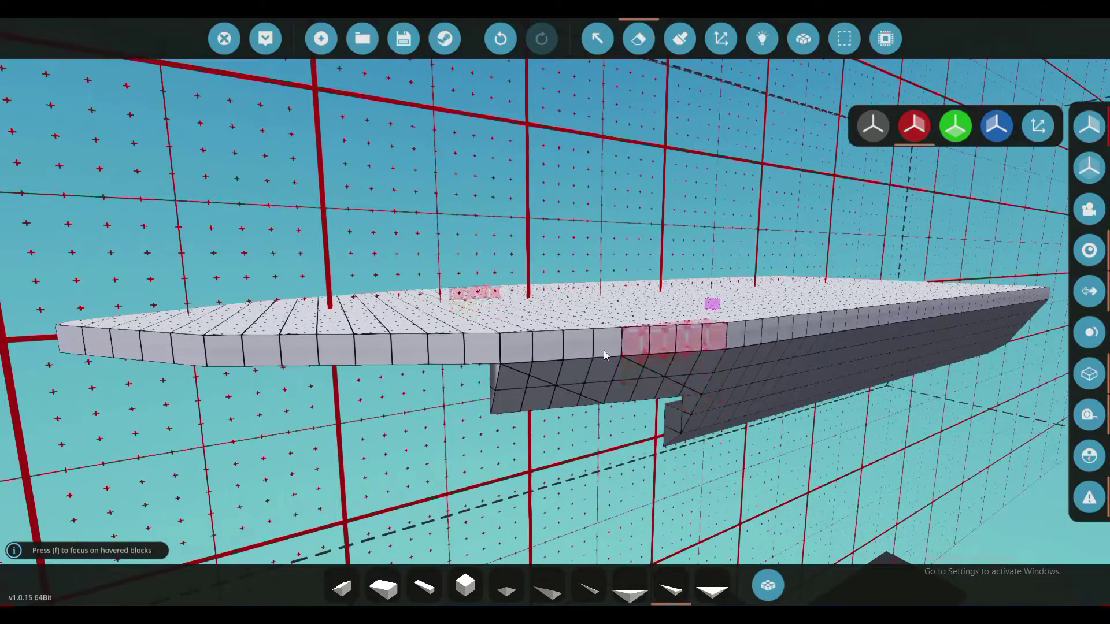
key(f)
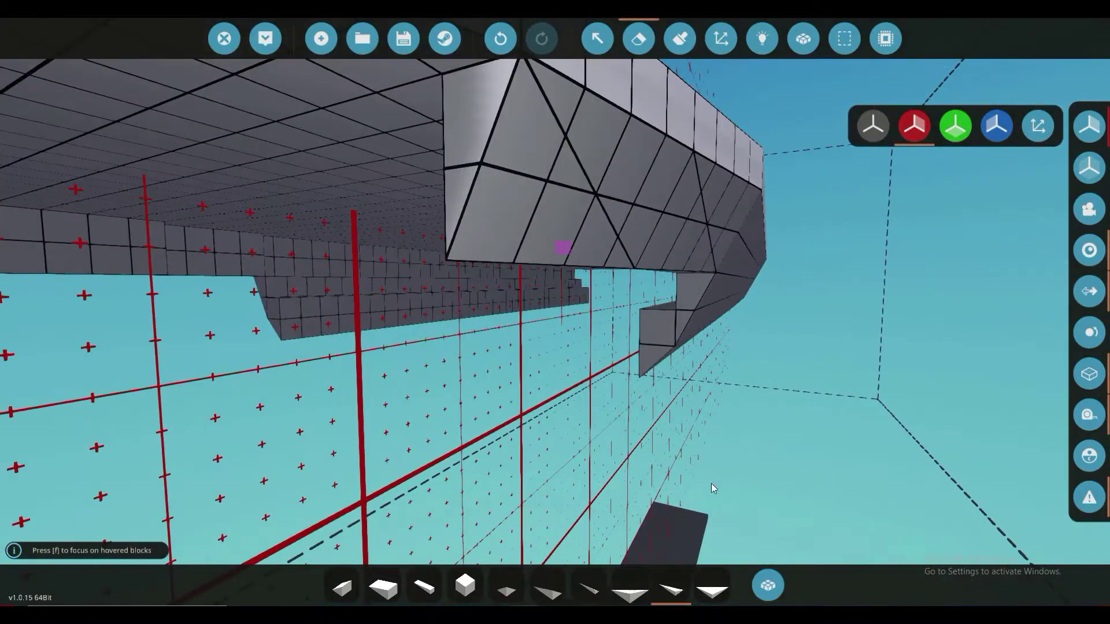
key(p)
key(f)
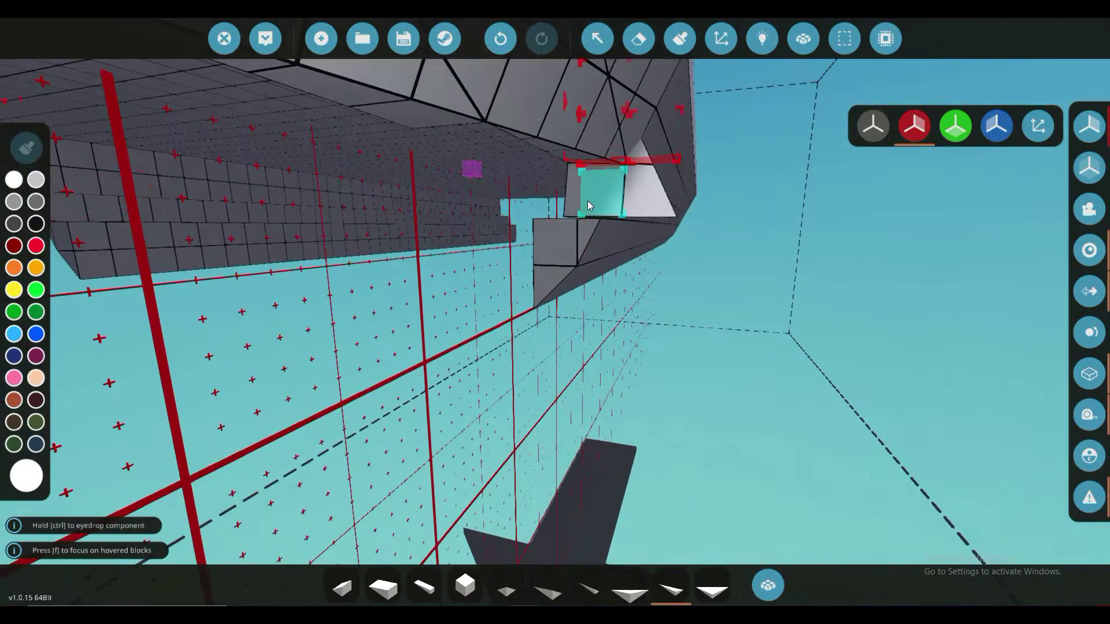
click(589, 205)
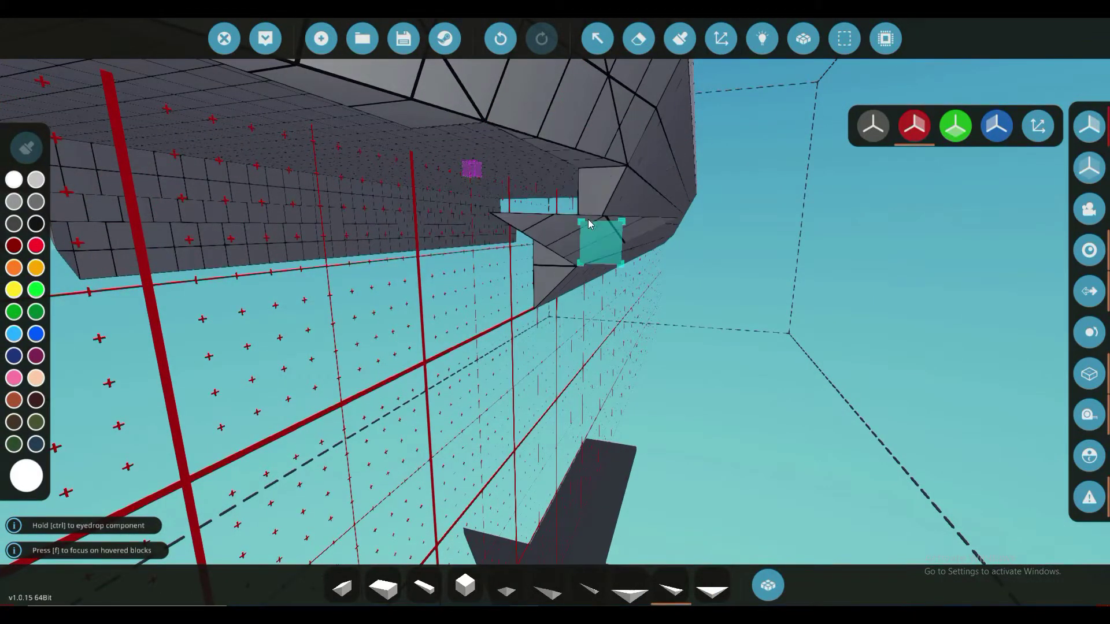
key(f)
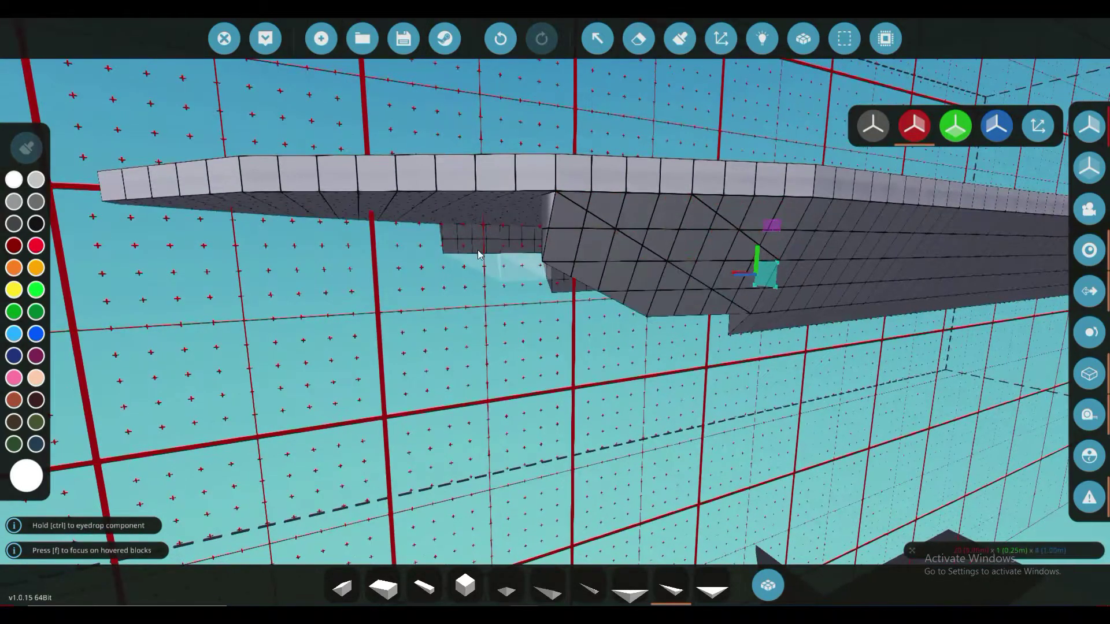
click(639, 39)
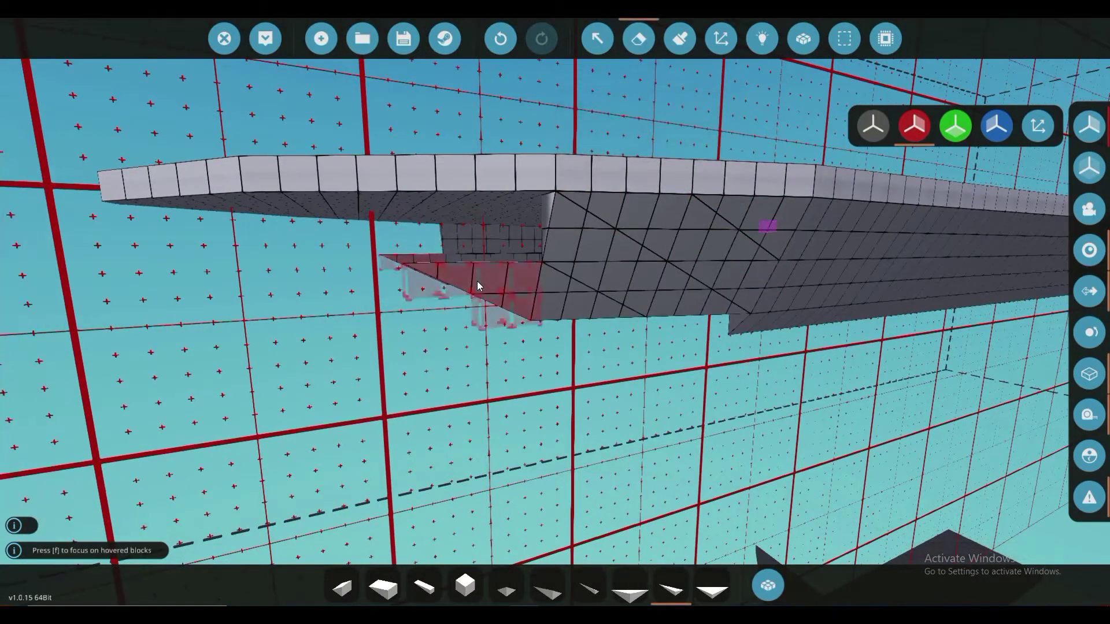
mouse_move(477, 286)
mouse_down()
mouse_move(609, 353)
mouse_move(748, 512)
mouse_up()
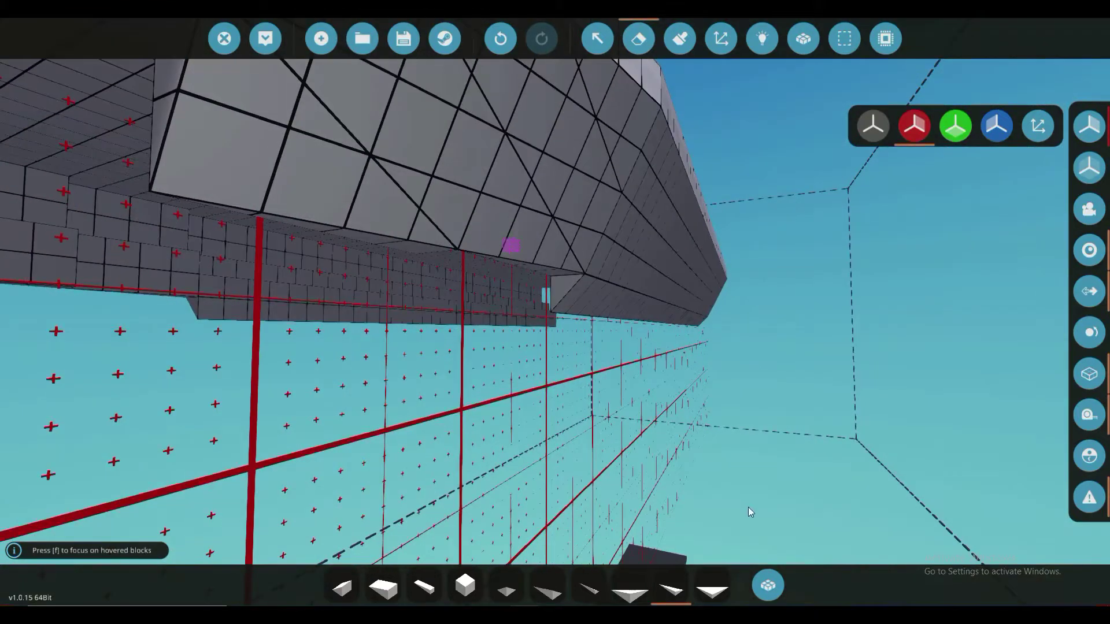
- Return to placing blocks and select the Pyramid 1x4 block shape
click(587, 590)
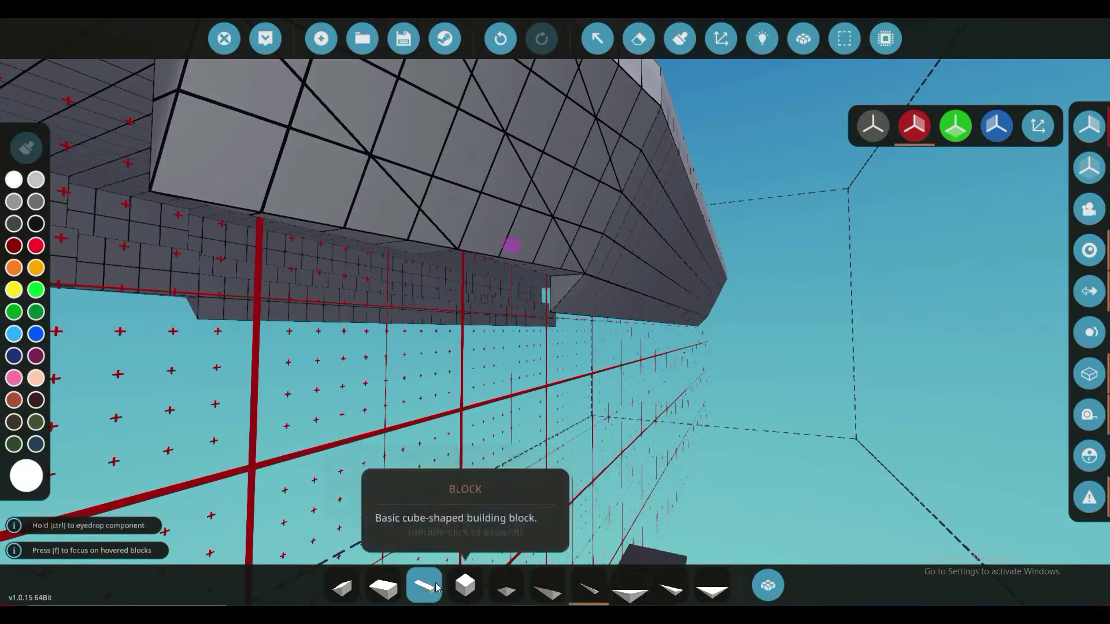
click(546, 595)
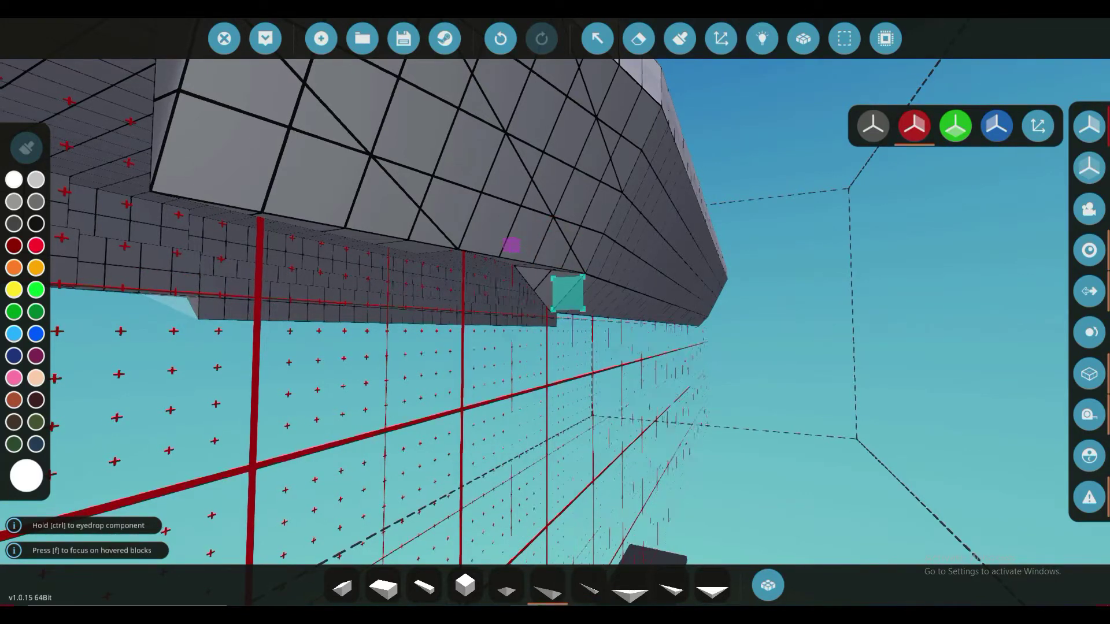
scroll(559, 305, down, 5)
scroll(636, 463, up, 5)
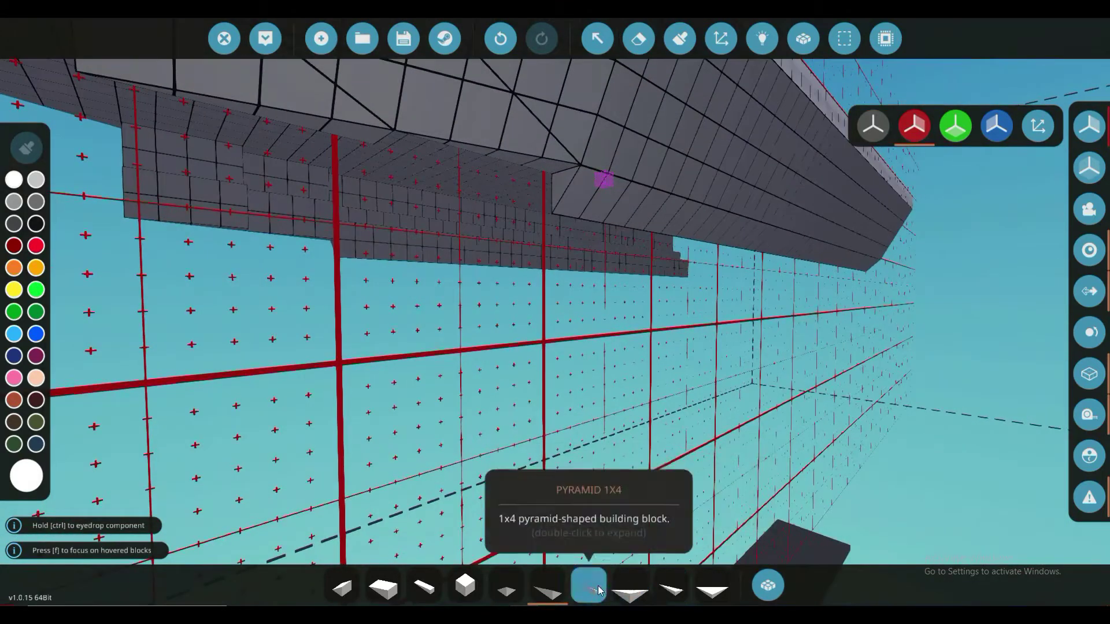
click(589, 589)
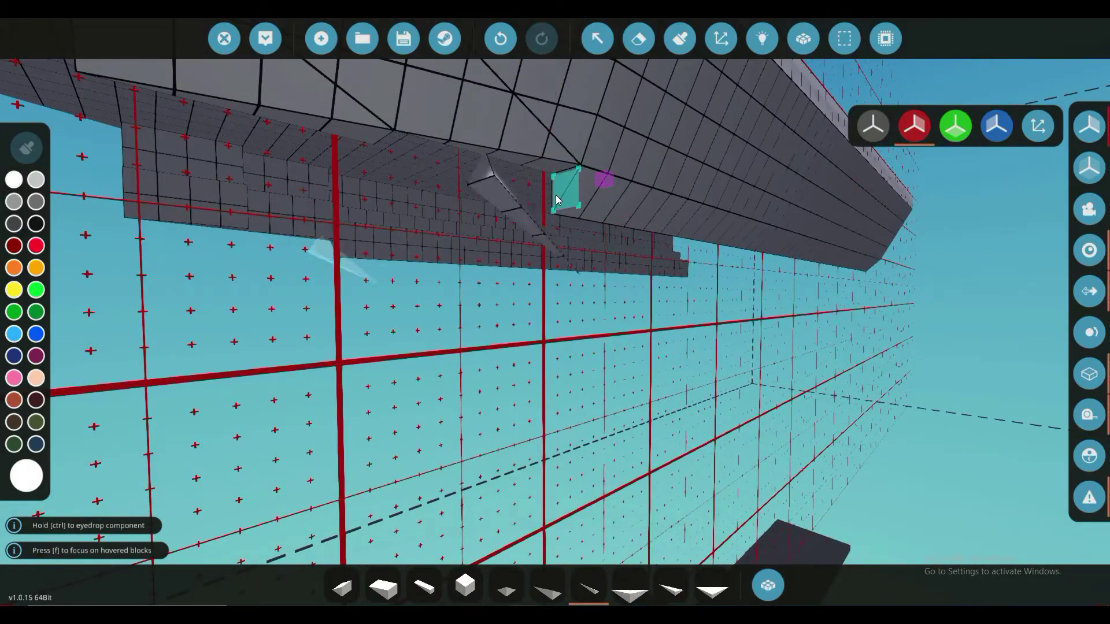
- Place a Pyramid 1x4 sloped piece along the keel step beneath the hull
key(w)
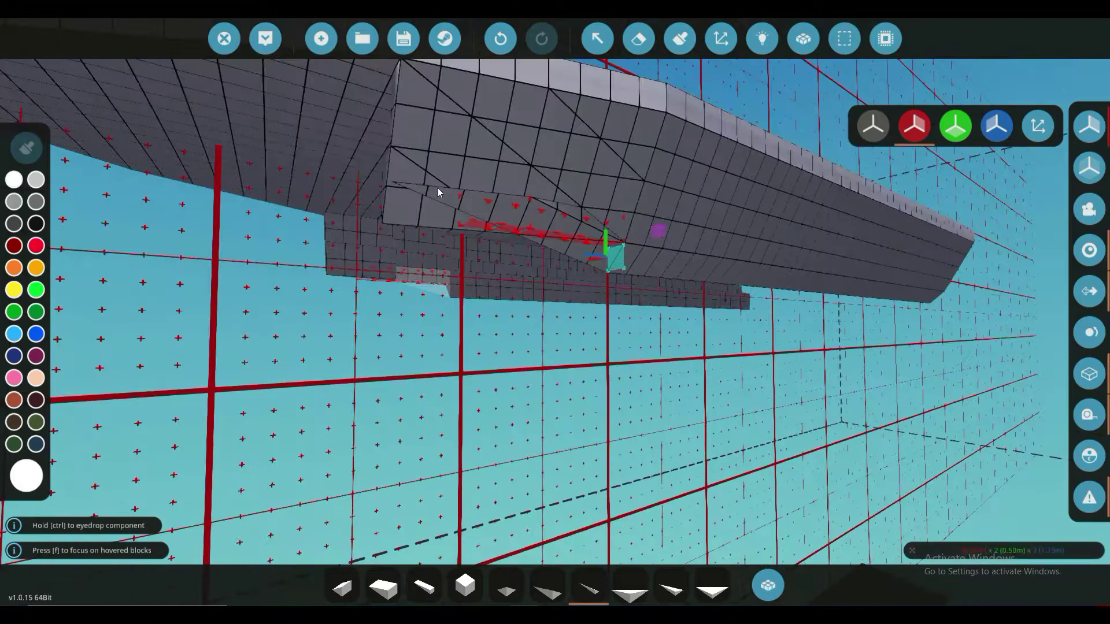
key(a)
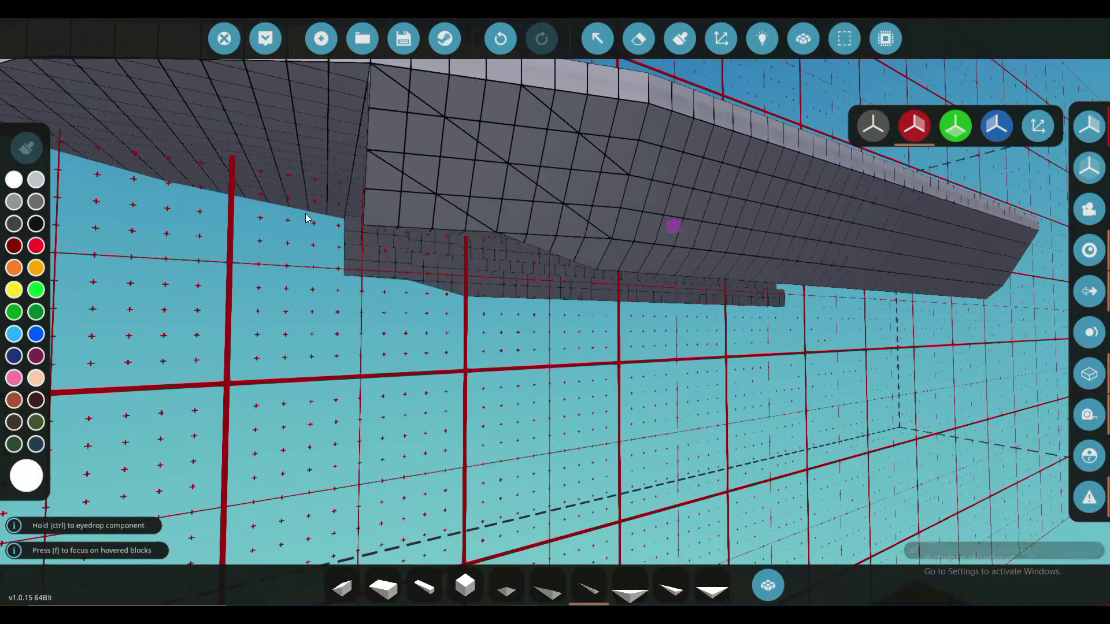
key(q)
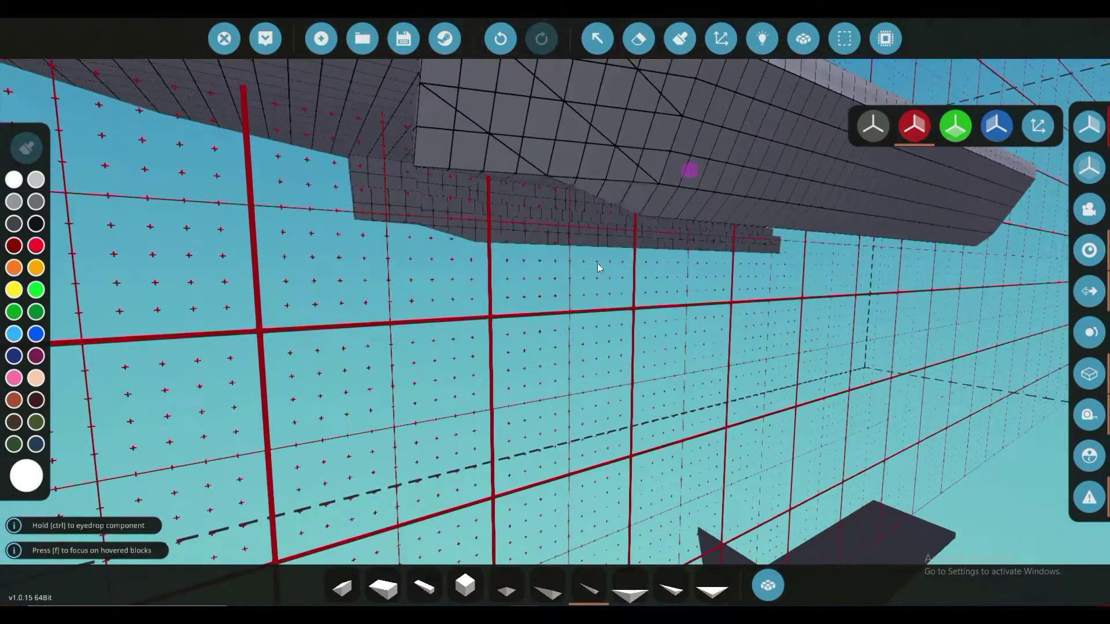
key(q)
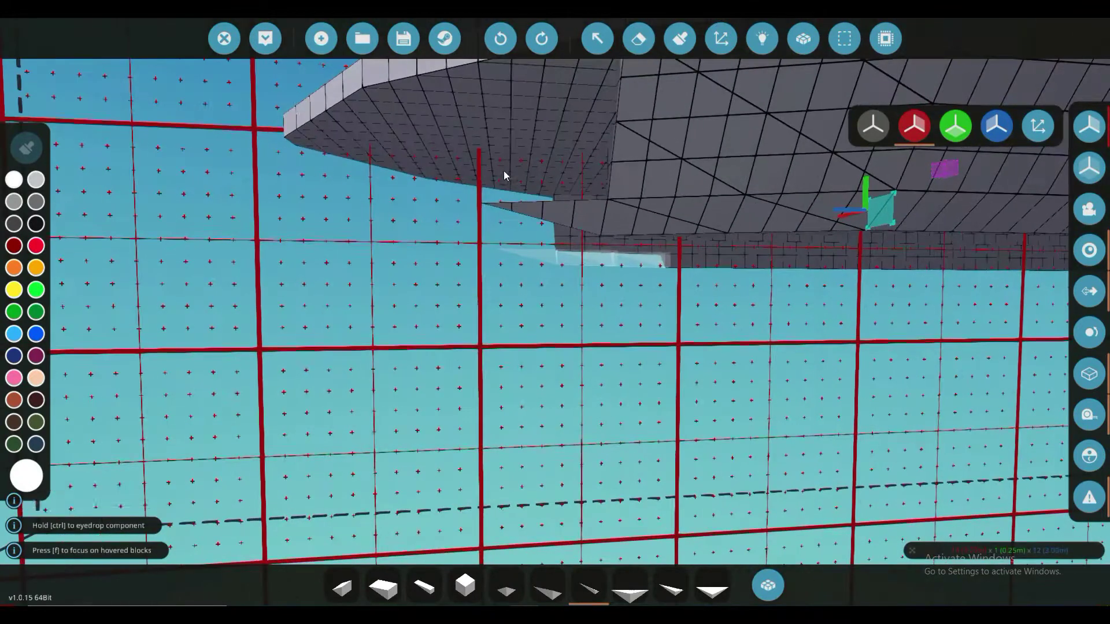
click(503, 168)
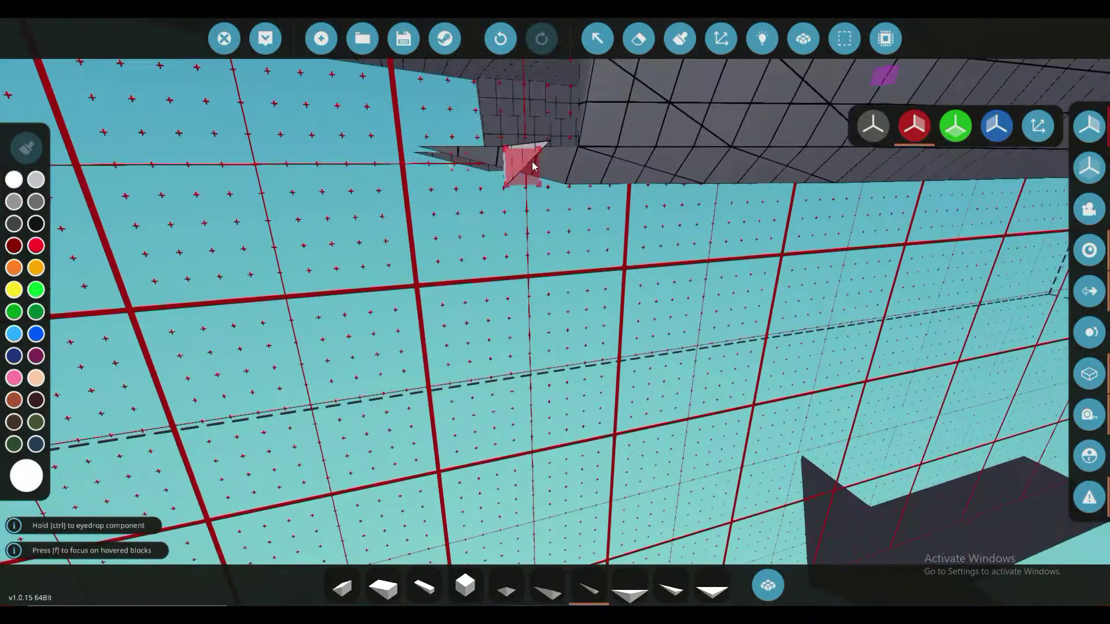
key(q)
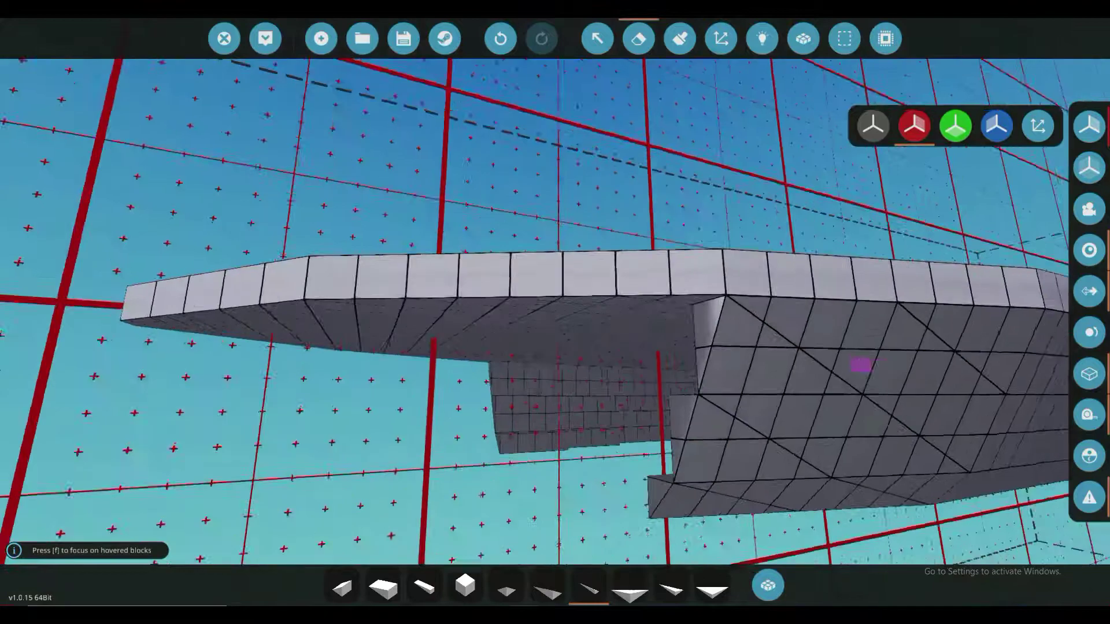
key(q)
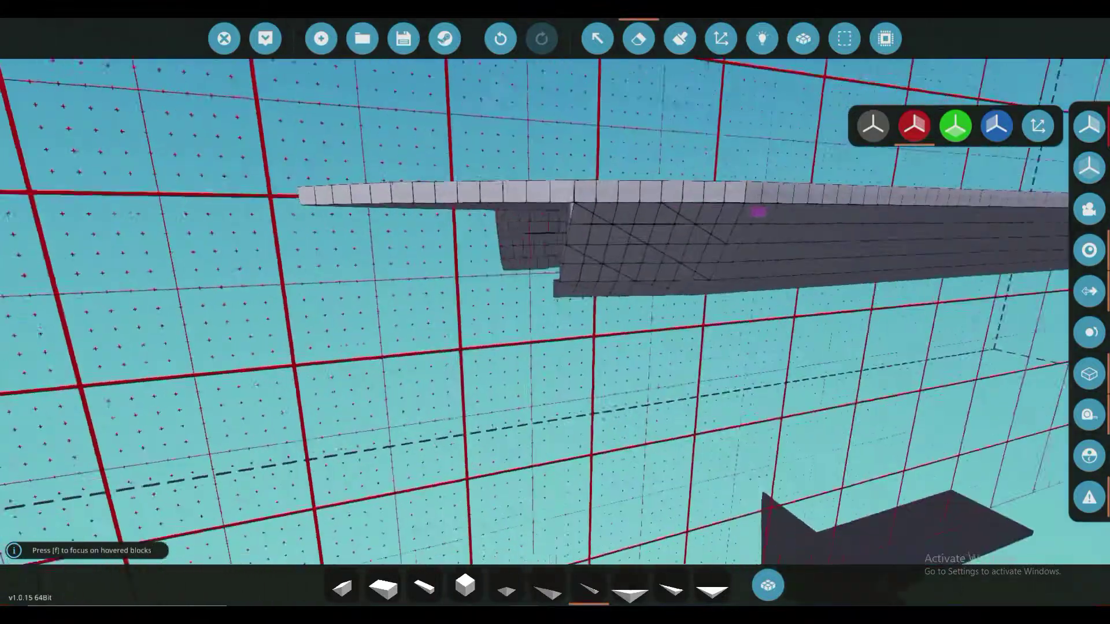
key(f)
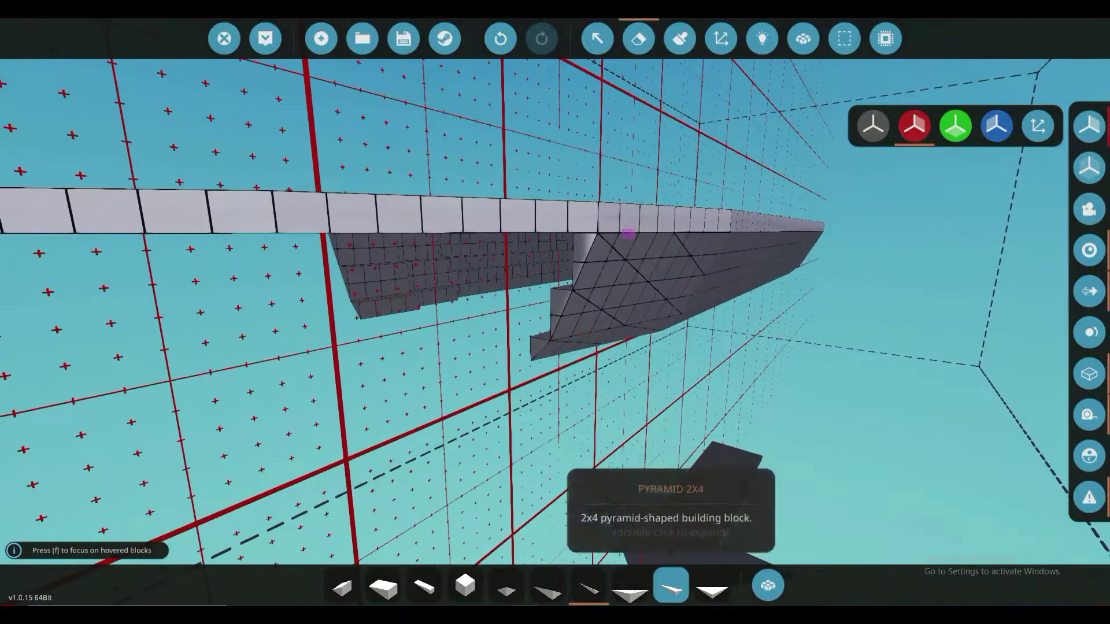
- Place Pyramid 2x2 sloped pieces under the bow to taper the hull's underside
click(630, 602)
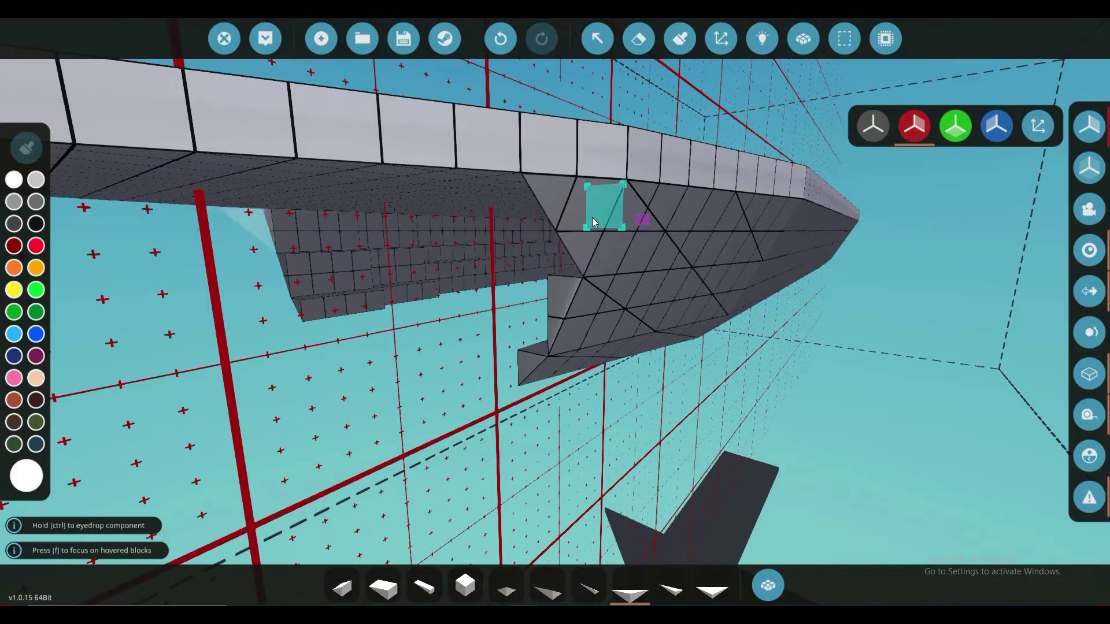
click(594, 222)
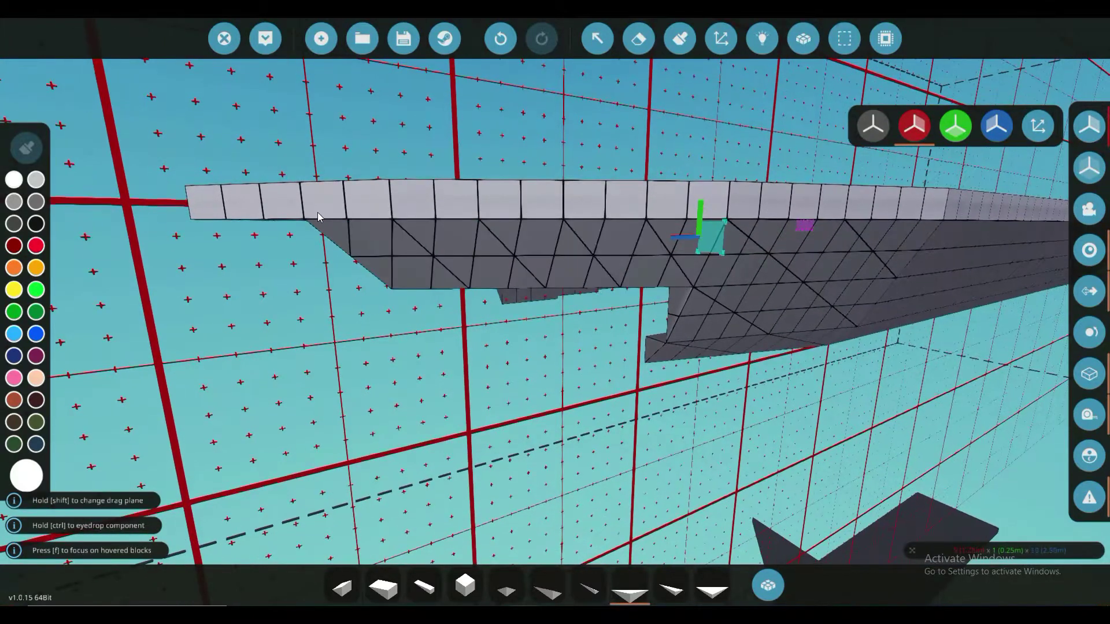
key(w)
key(e)
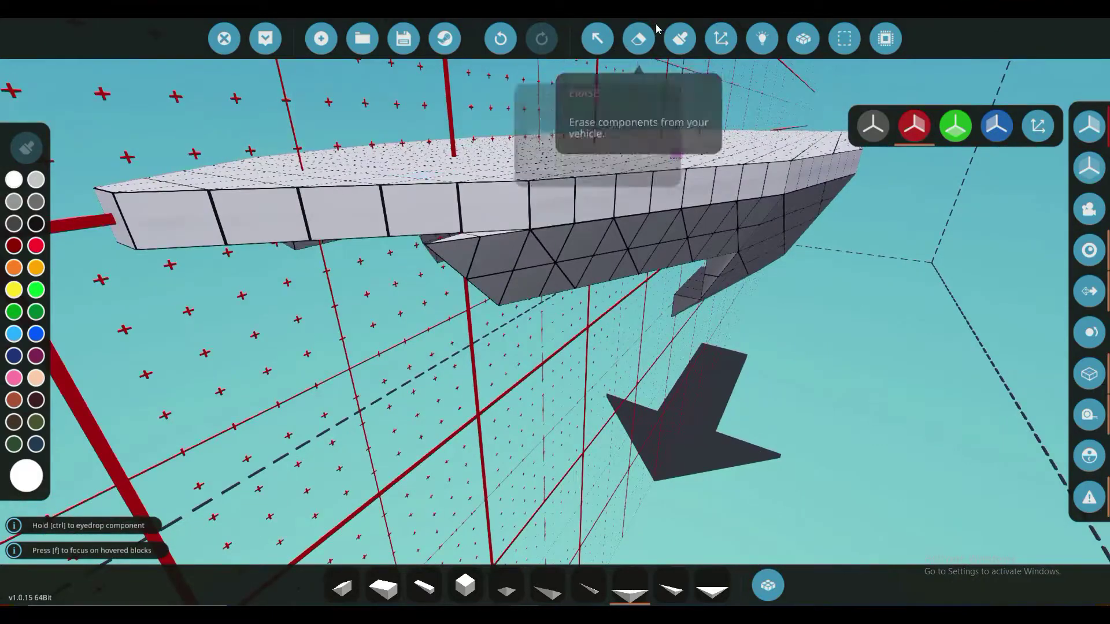
click(652, 32)
click(630, 589)
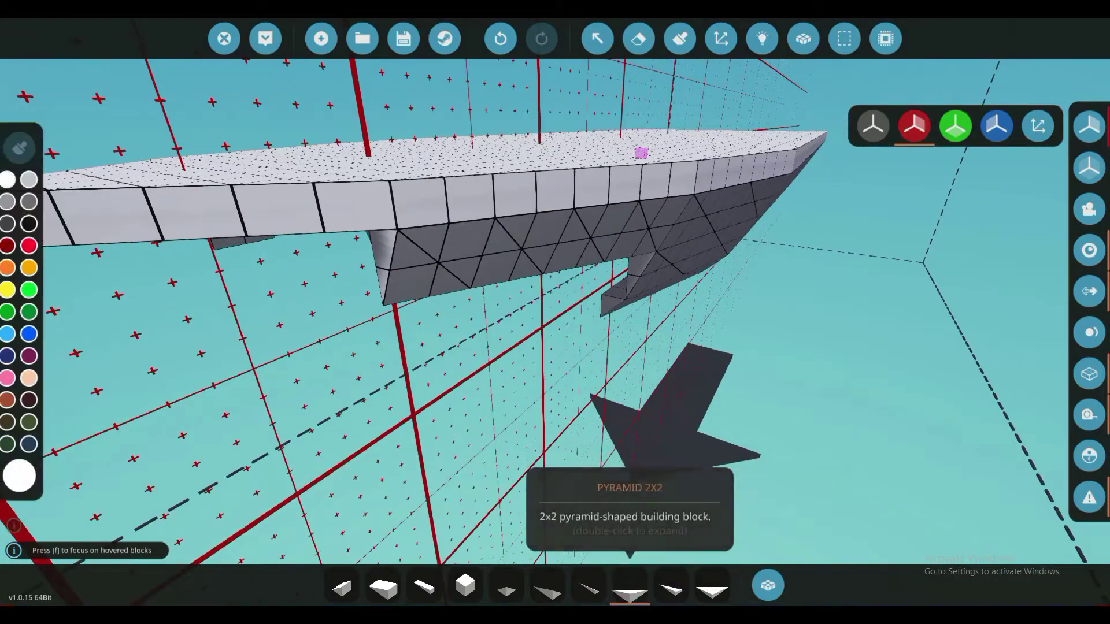
key(f)
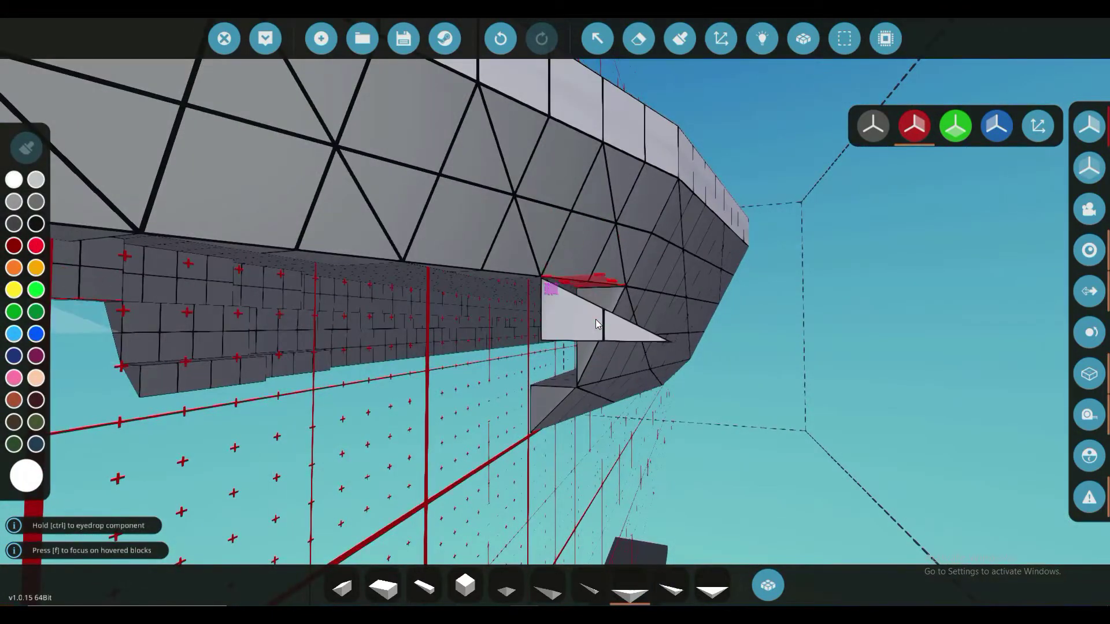
key(s)
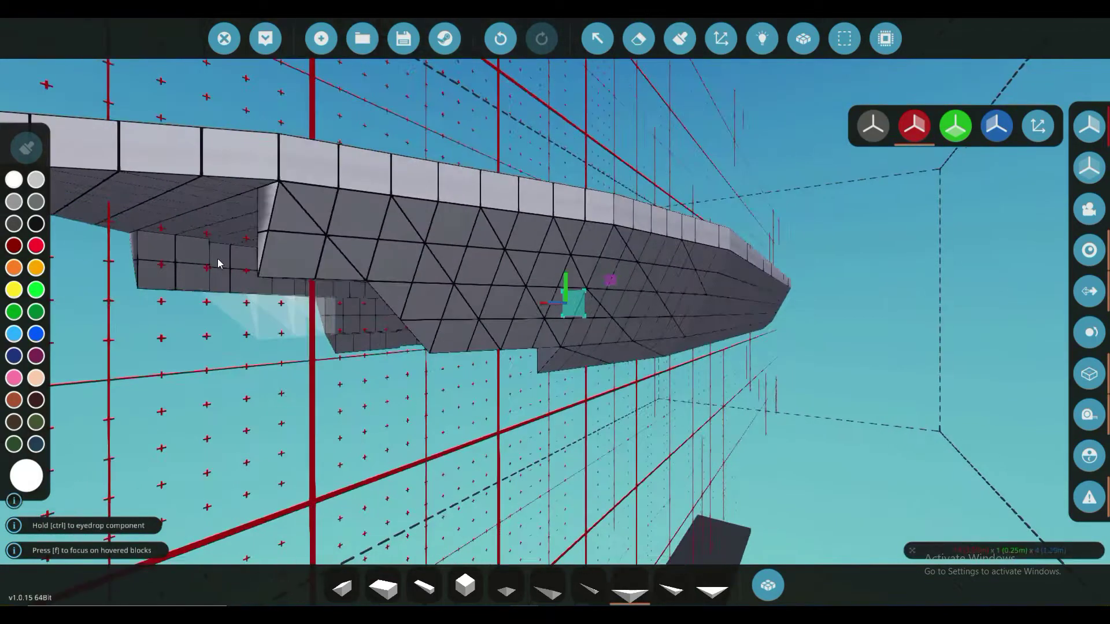
key(f)
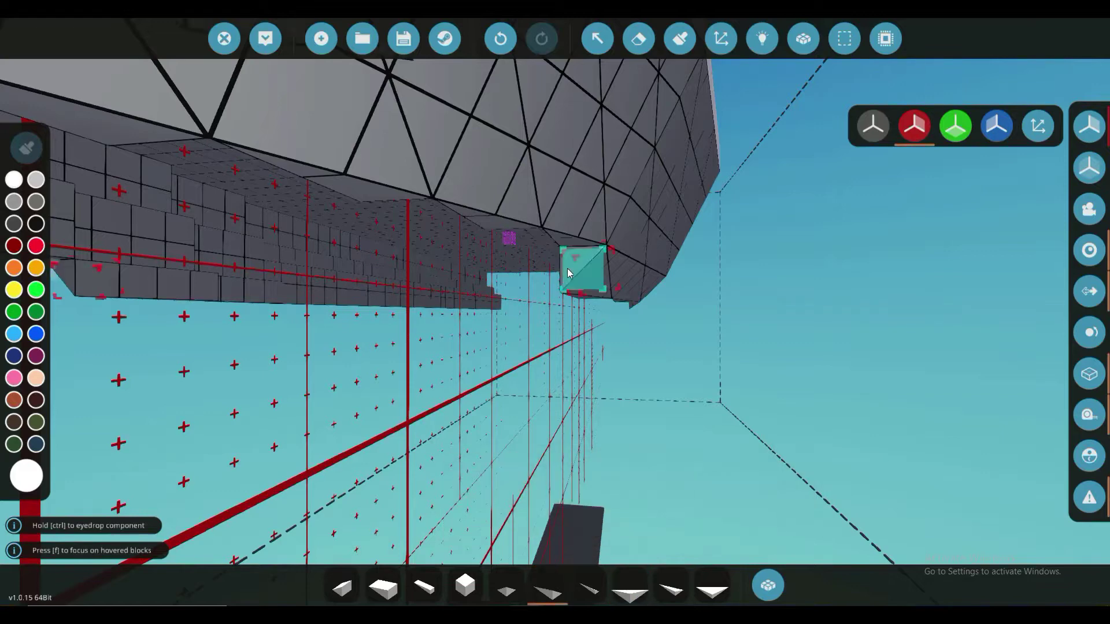
key(s)
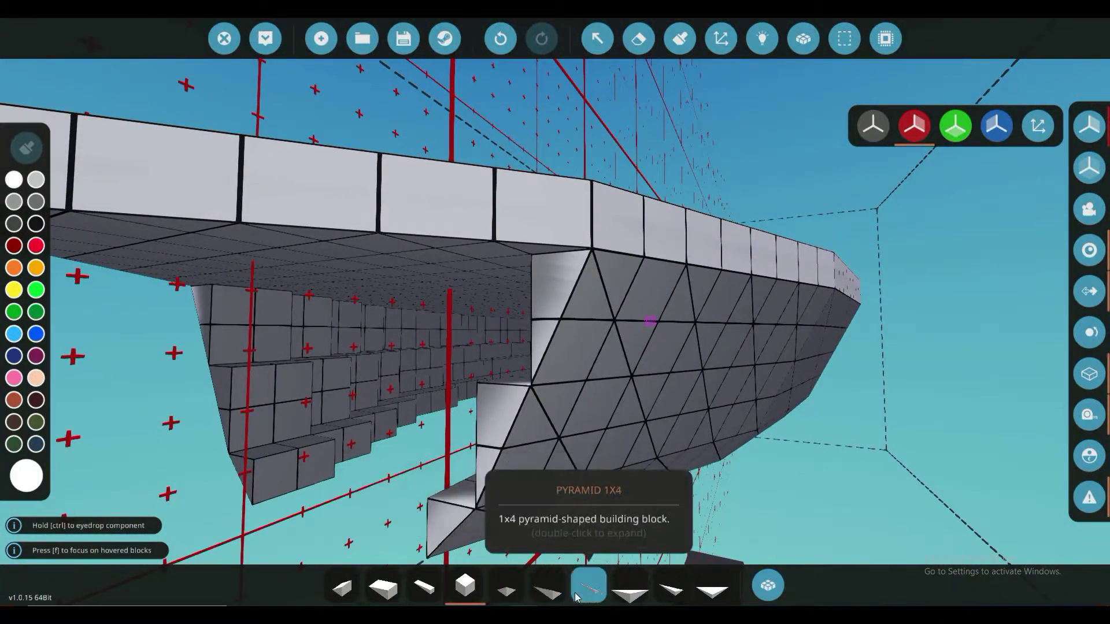
- Fill the notch under the bow with a slimmer pyramid wedge, then inspect the hull sides
click(546, 591)
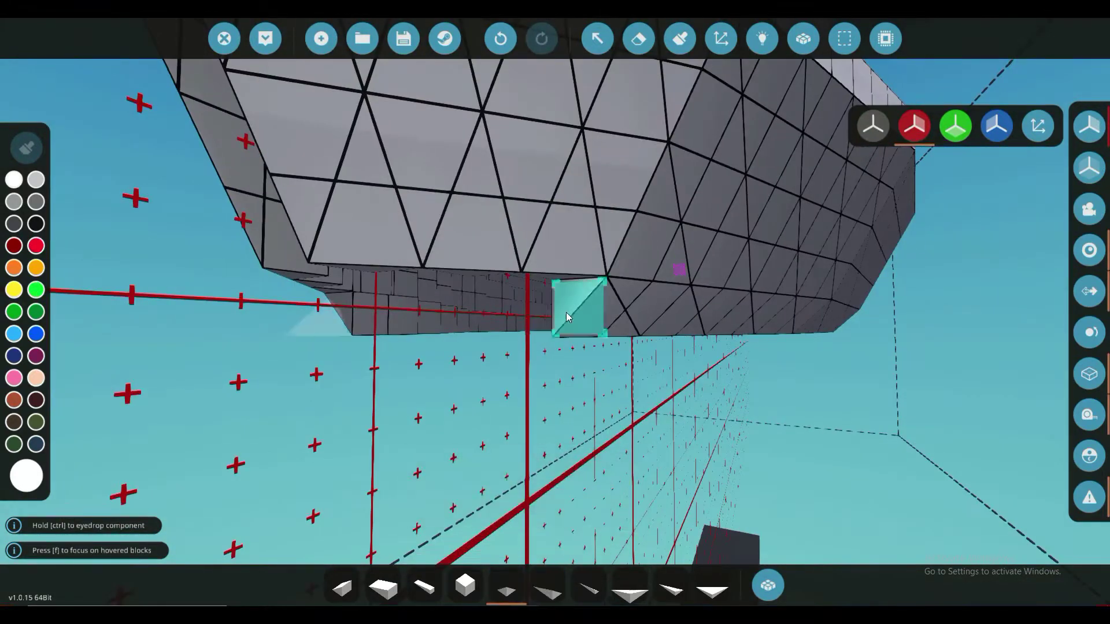
click(566, 312)
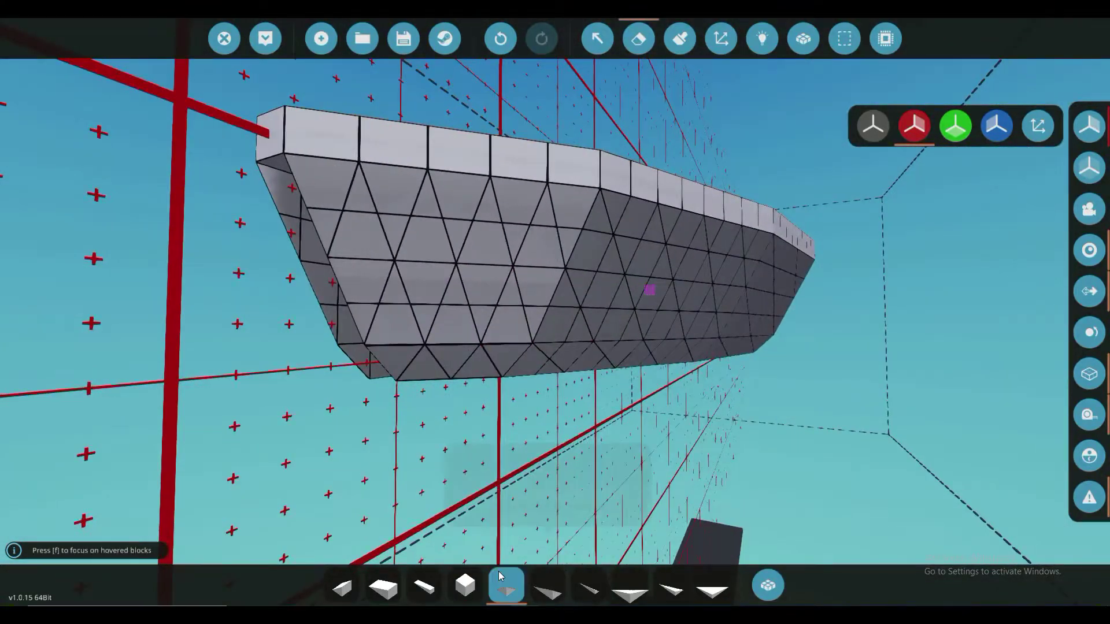
click(466, 586)
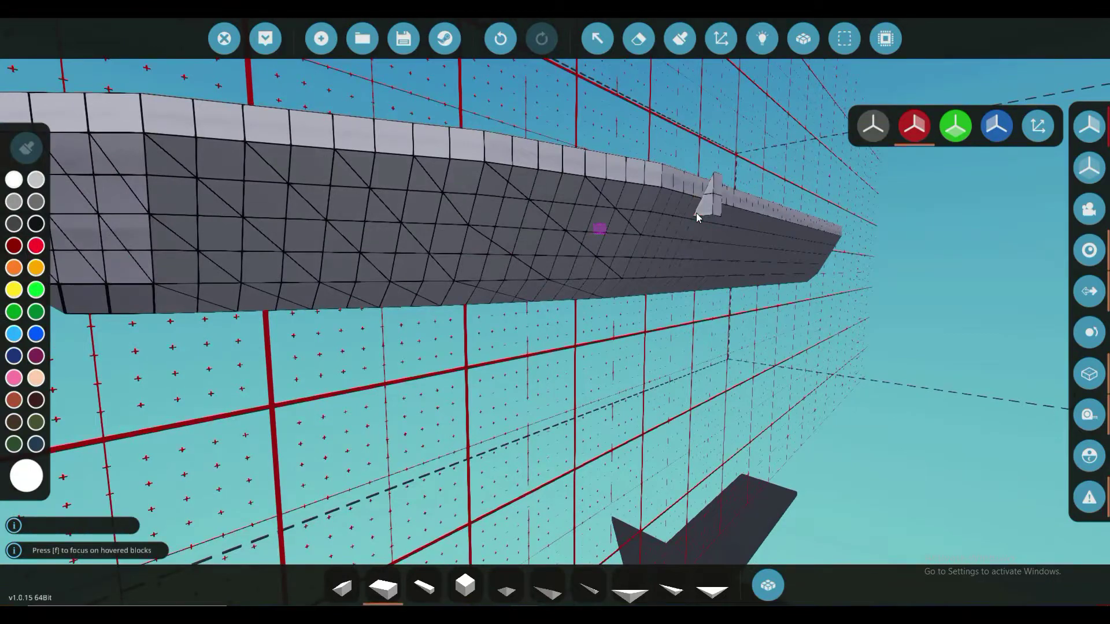
key(f)
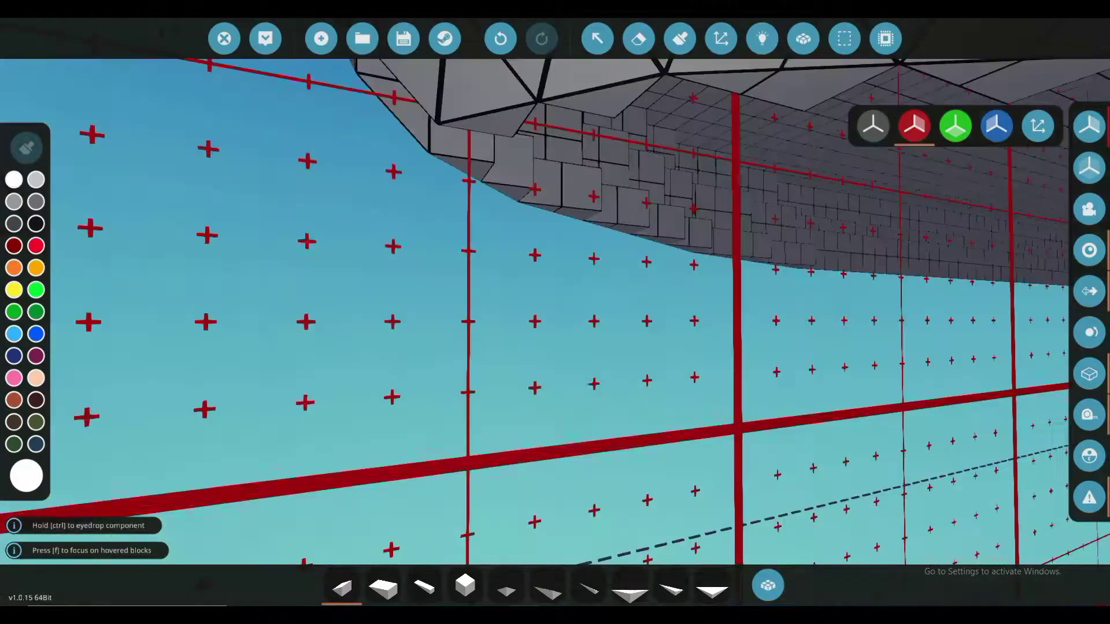
key(1)
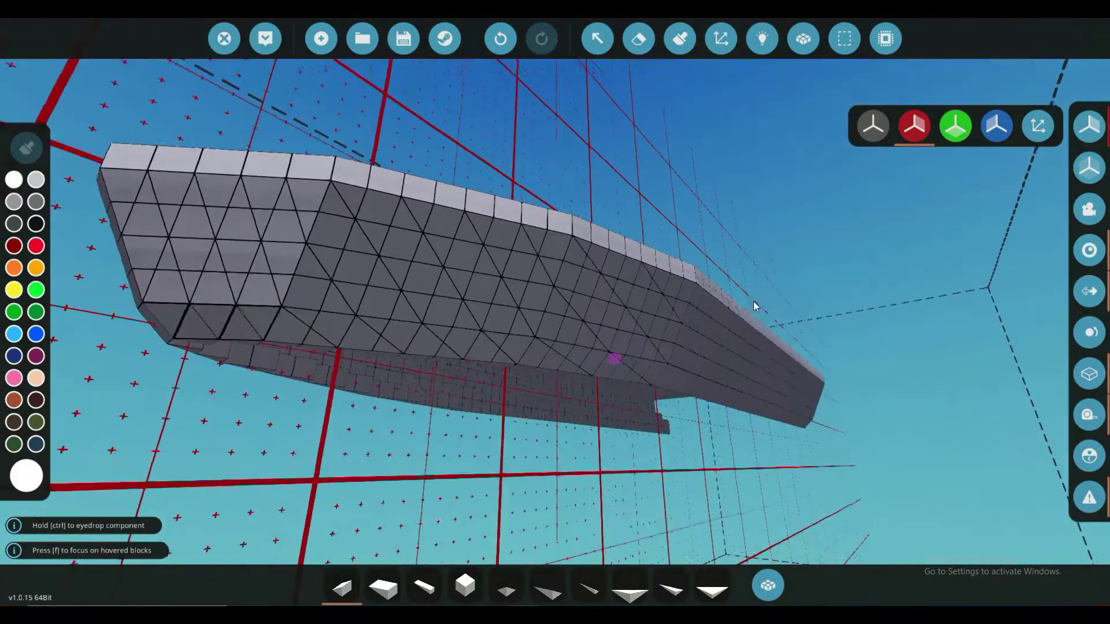
- From beneath the hull, drag a row of cube blocks along its flat bottom
key(4)
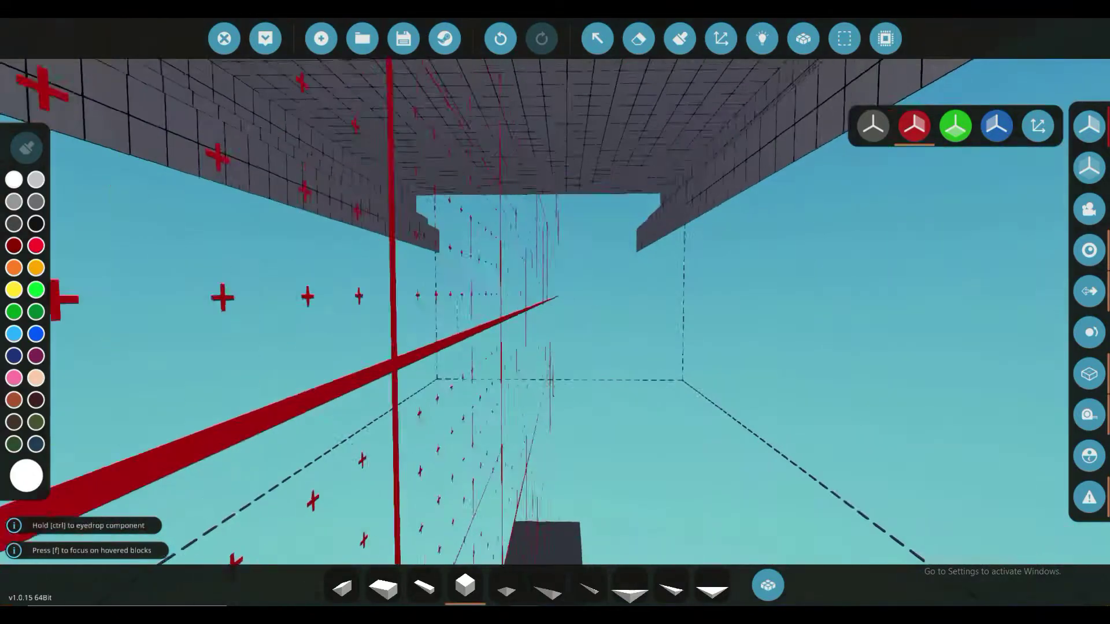
mouse_move(750, 254)
mouse_down()
mouse_move(726, 286)
mouse_move(594, 228)
mouse_up()
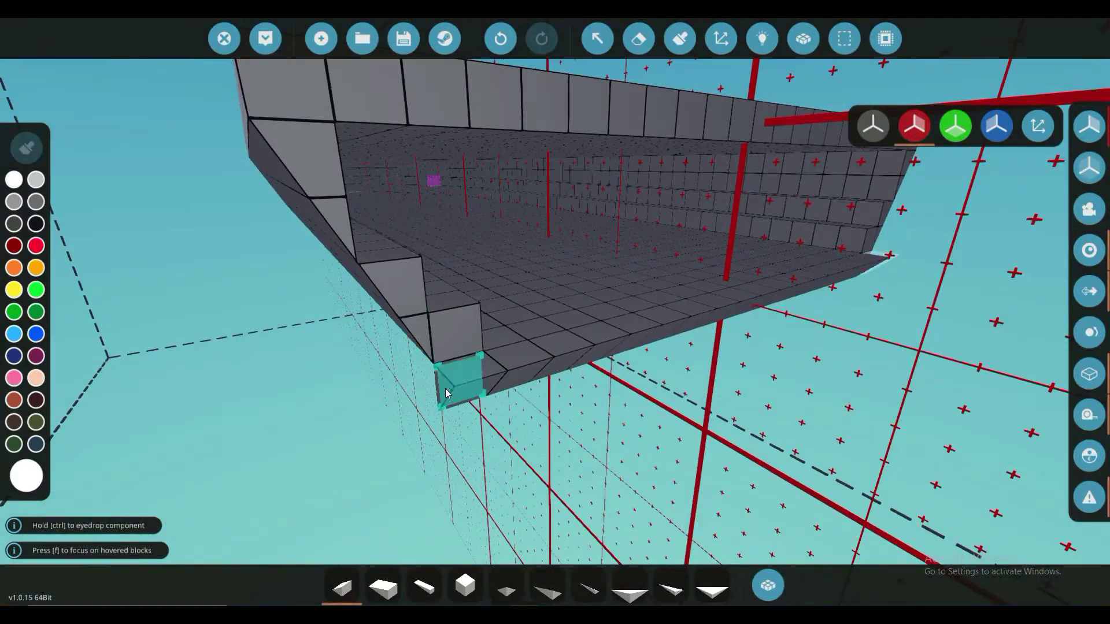
- Extend a run of Pyramid 1x2 blocks up the hull wall
click(558, 580)
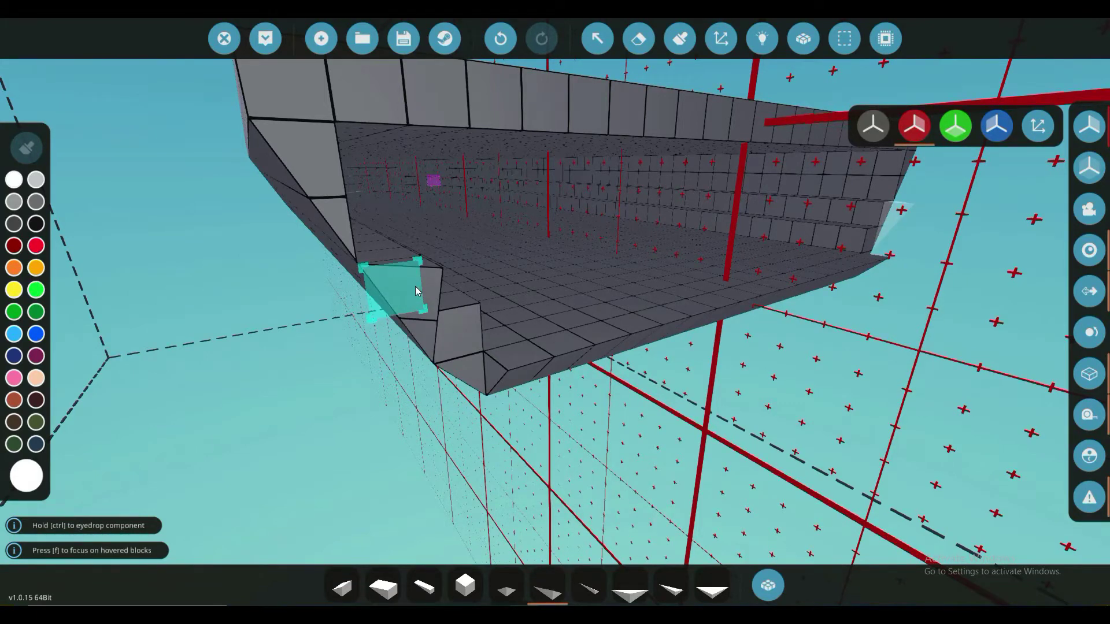
mouse_move(417, 291)
mouse_down()
mouse_move(282, 108)
mouse_move(271, 133)
mouse_move(555, 384)
mouse_up()
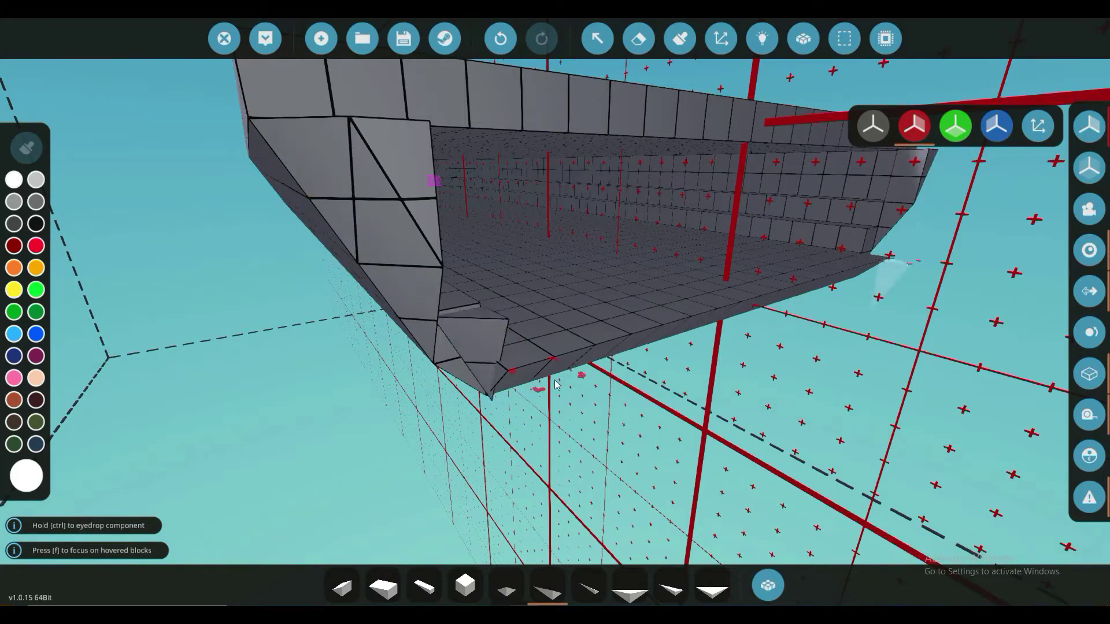
key(f)
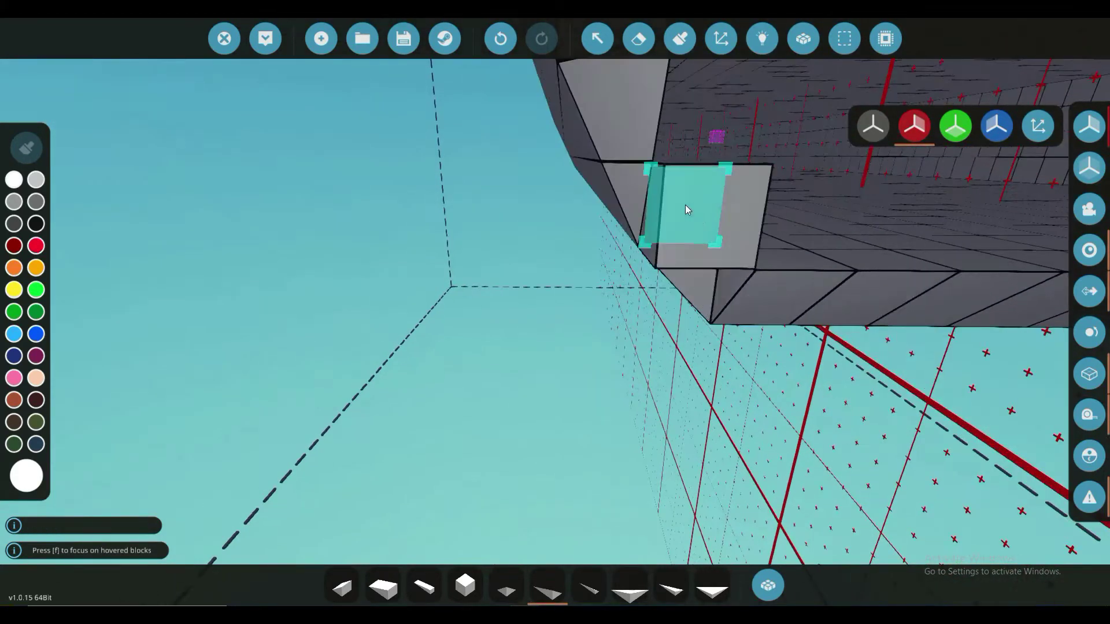
- Place a cube on the hull's lower corner, undoing the misplaced first attempt
key(4)
click(719, 240)
key(ctrl+z)
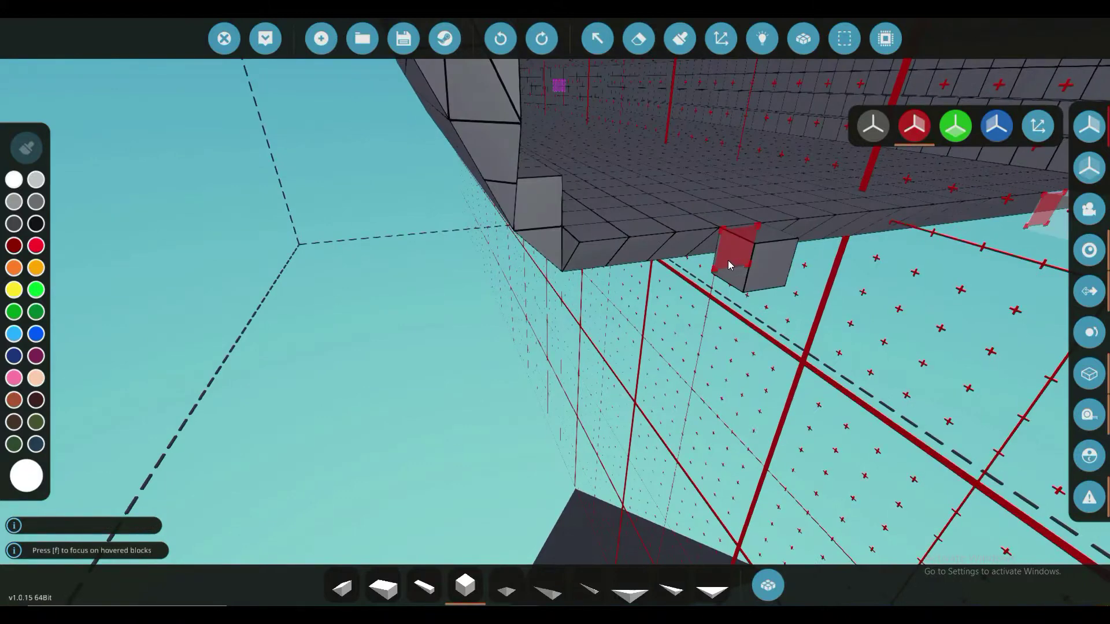
key(f)
key(f)
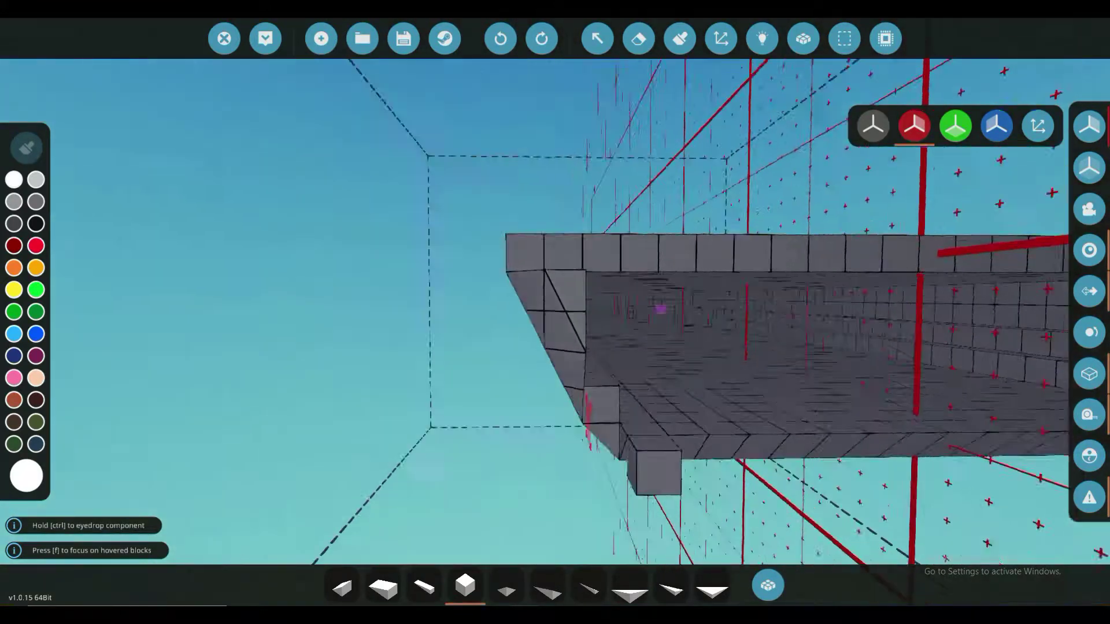
click(667, 269)
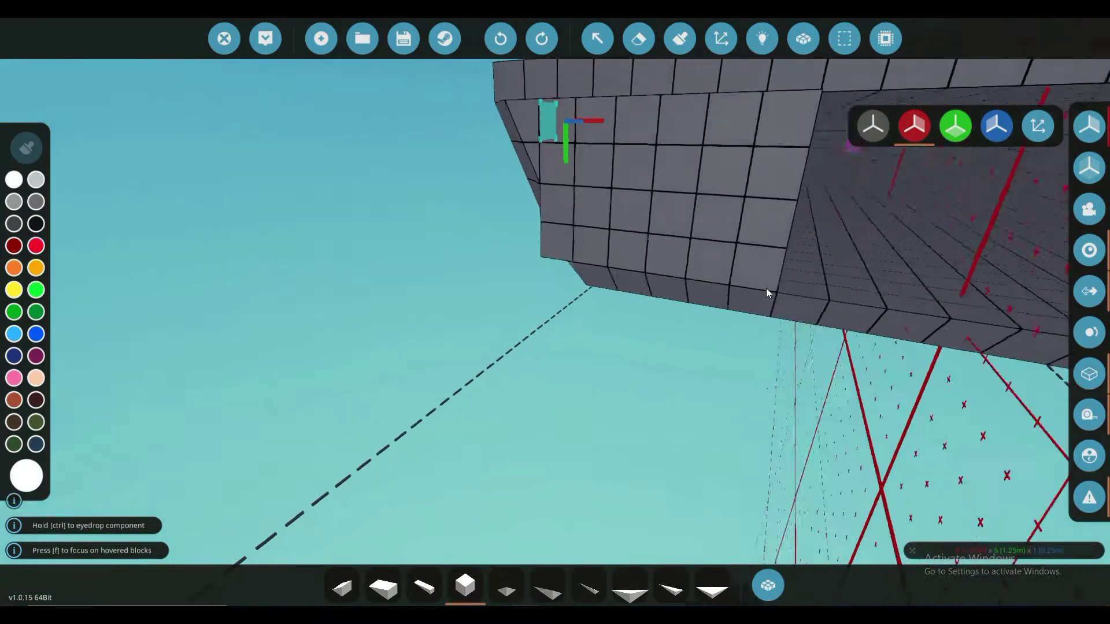
key(f)
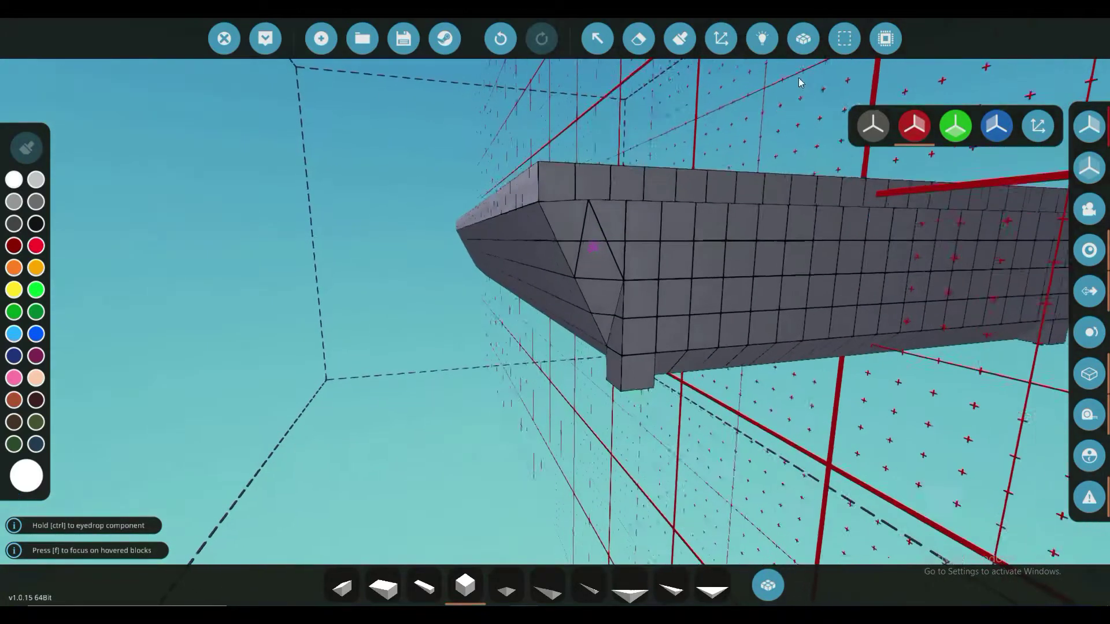
- Choose the next pyramid shape and erase a misplaced block from the hull side
click(639, 38)
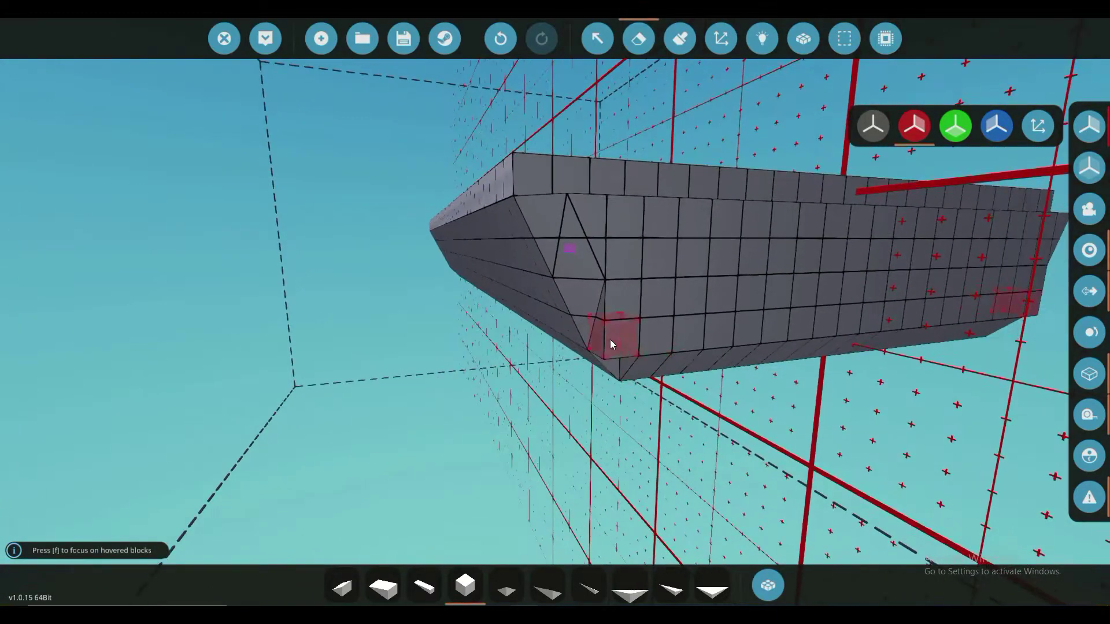
key(f)
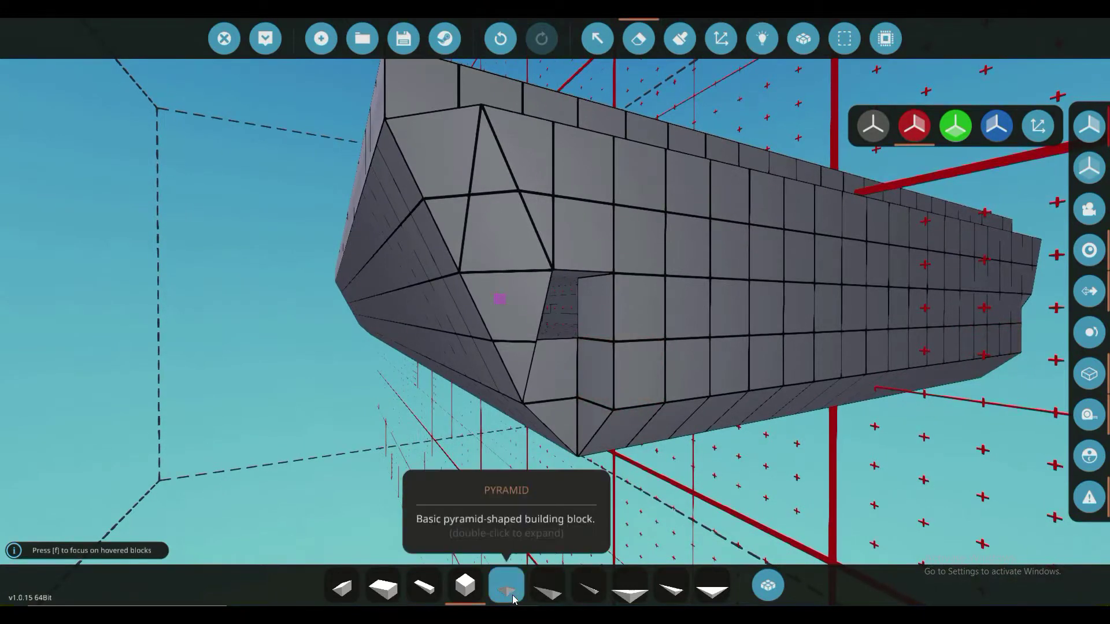
click(506, 589)
key(6)
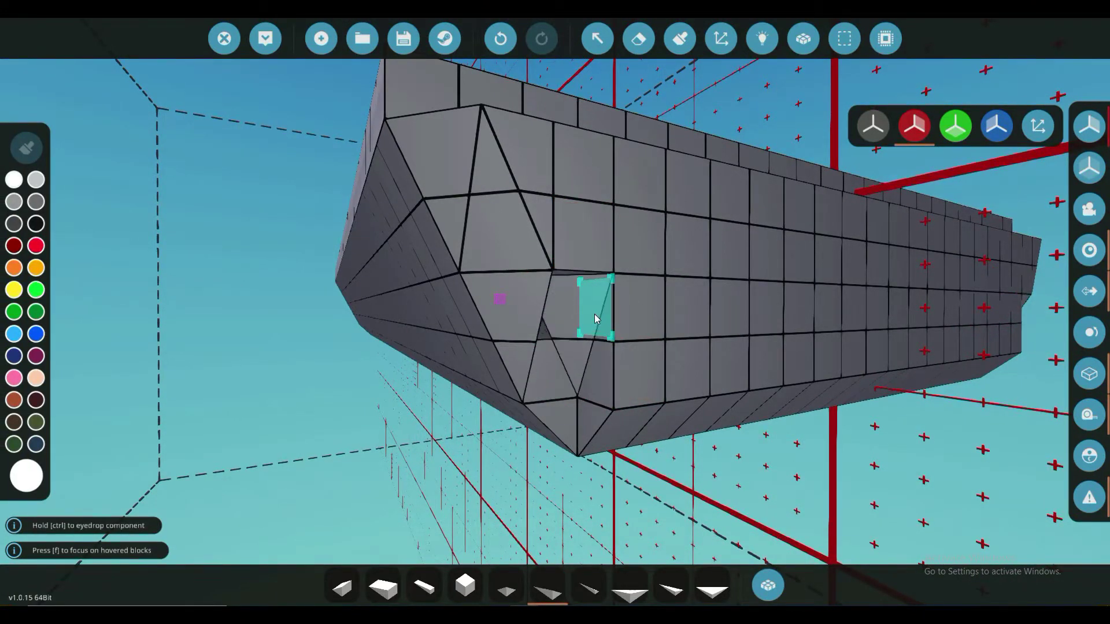
click(639, 41)
click(537, 306)
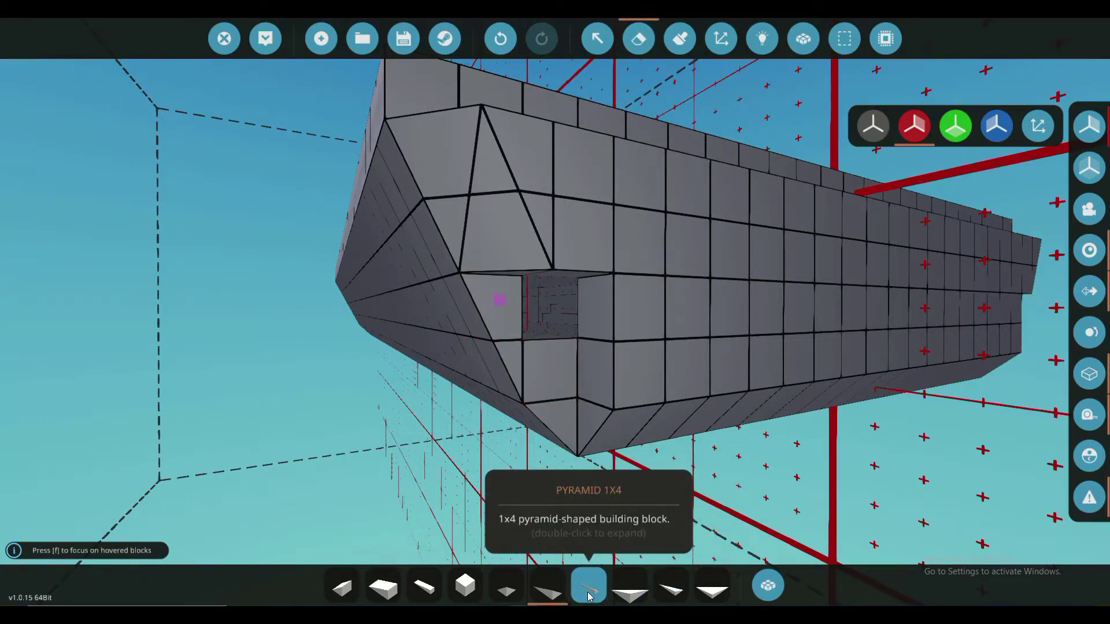
- Fit a Pyramid 1x4 wedge into the cleared gap, sloping into the underside
click(545, 584)
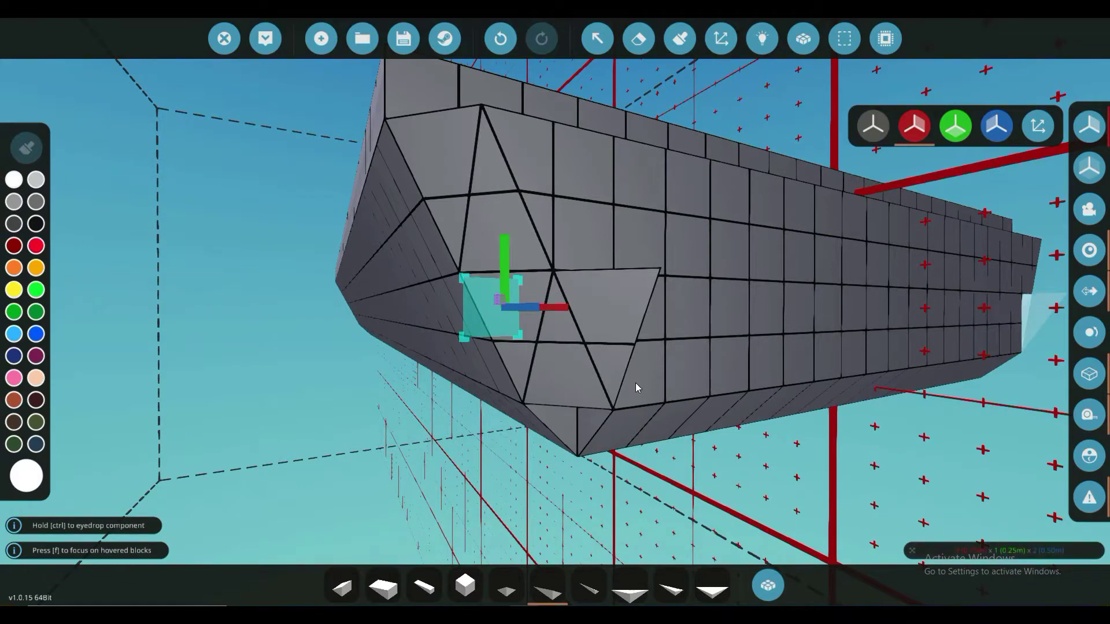
key(f)
click(639, 38)
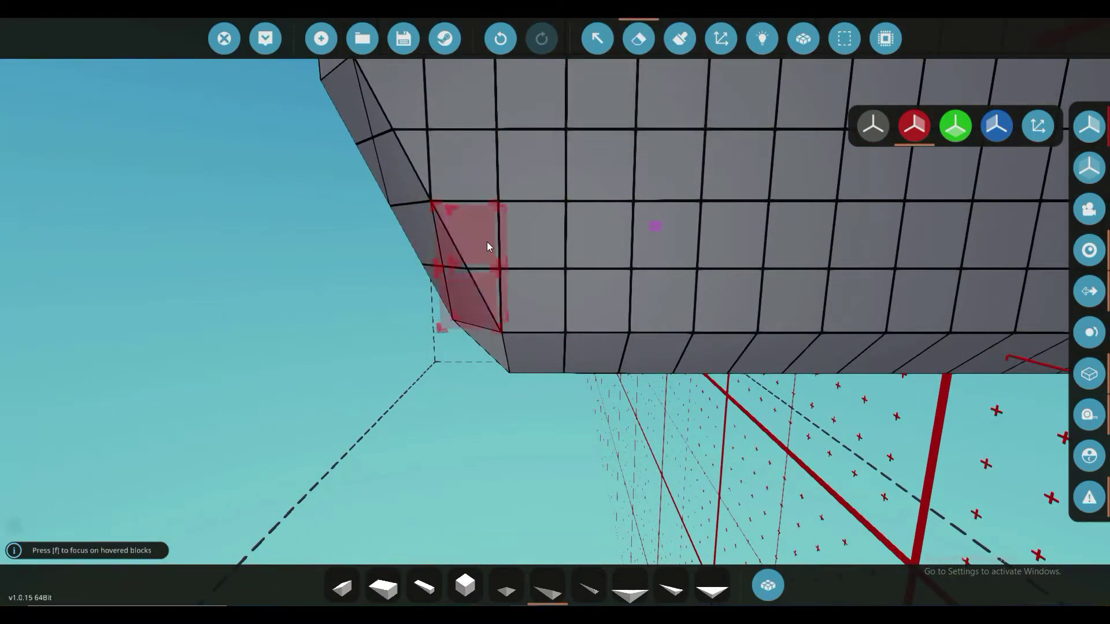
key(f)
click(629, 589)
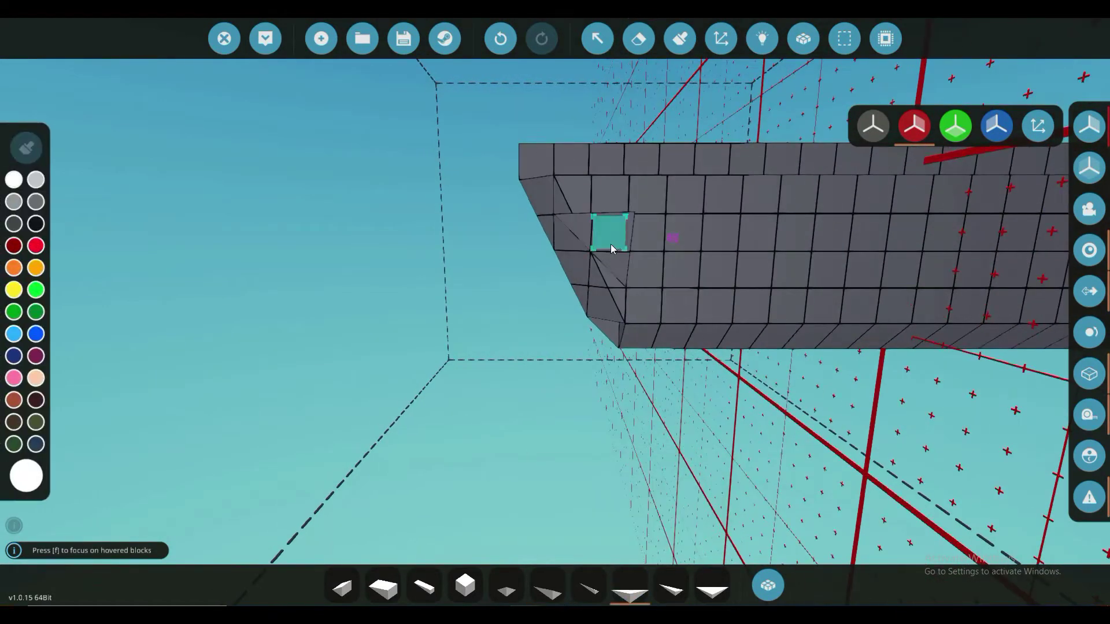
- Select the teal block at the hull's end and move it to a new position
key(f)
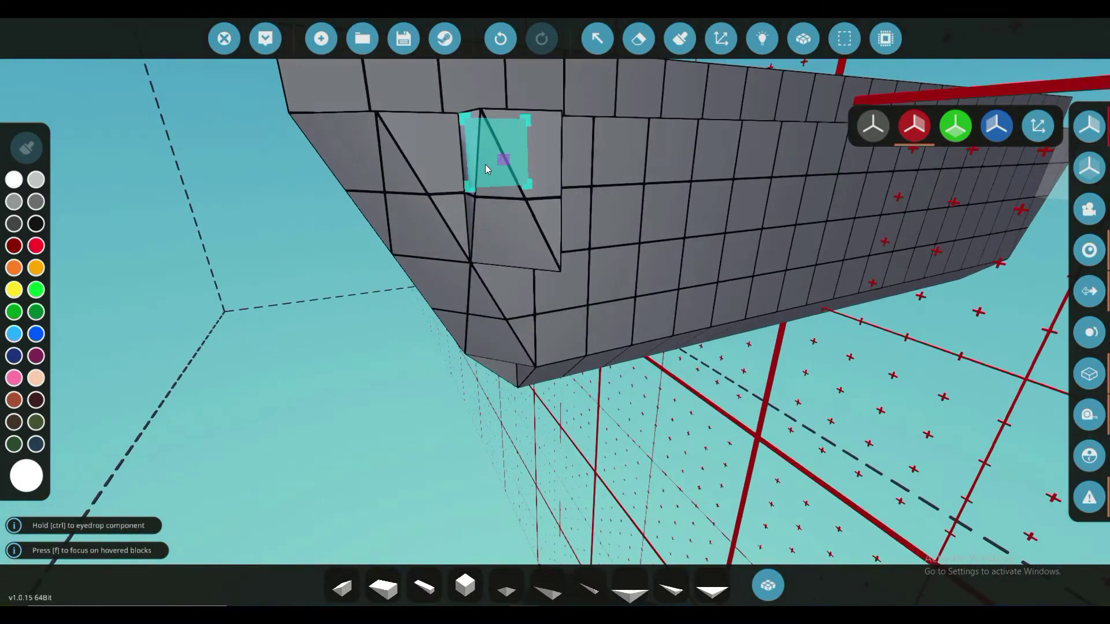
drag(484, 165, 637, 210)
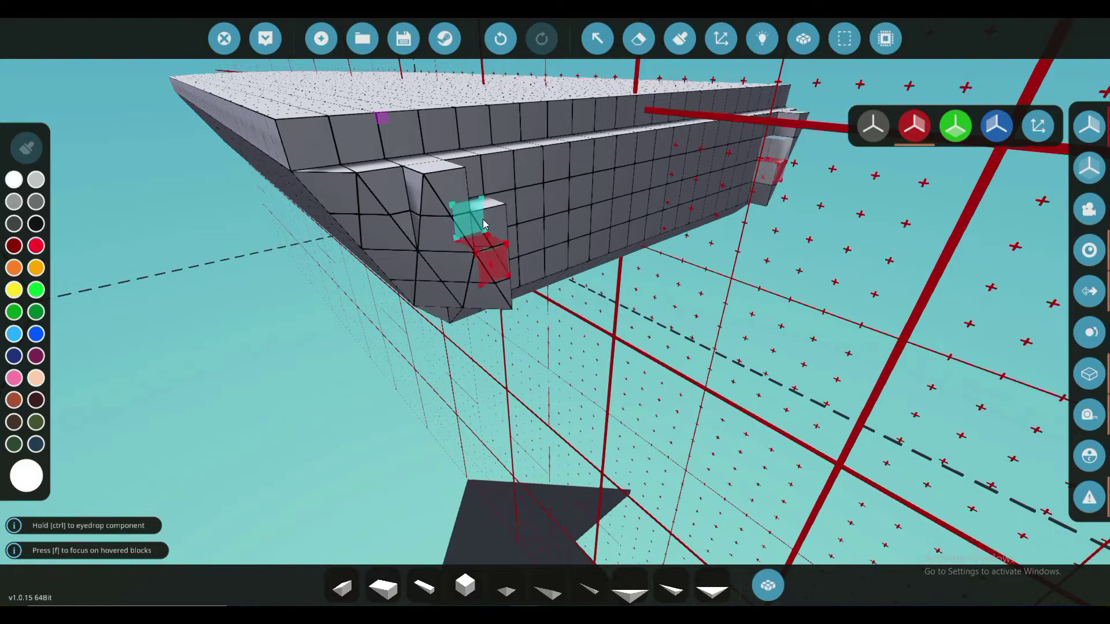
mouse_move(502, 240)
mouse_down()
mouse_move(433, 224)
mouse_move(508, 365)
mouse_move(435, 240)
mouse_move(511, 276)
mouse_up()
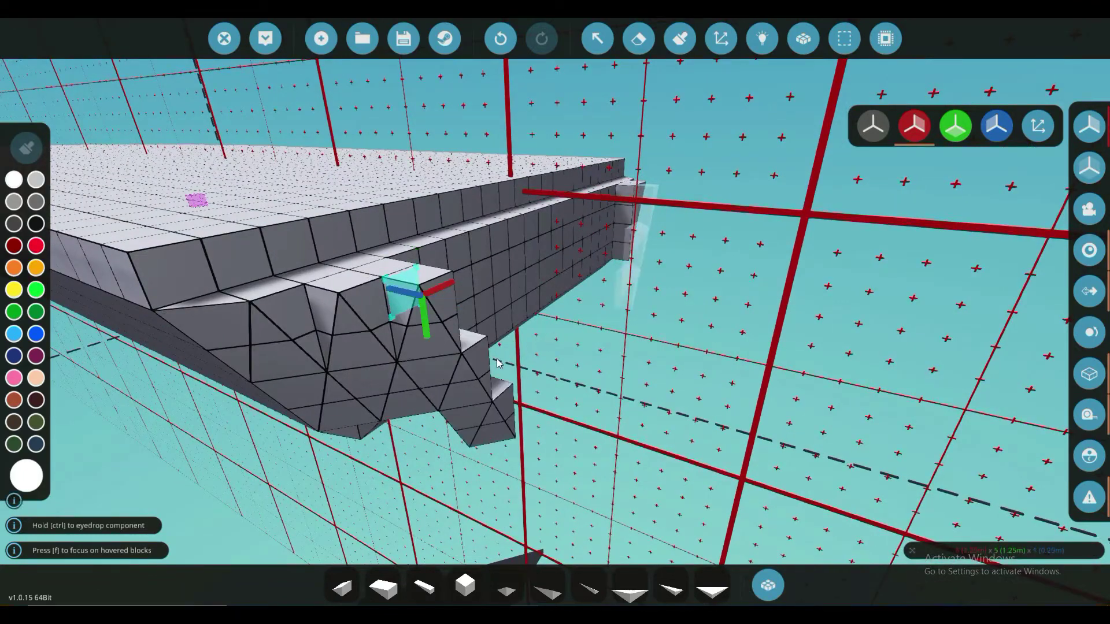
drag(439, 376, 444, 286)
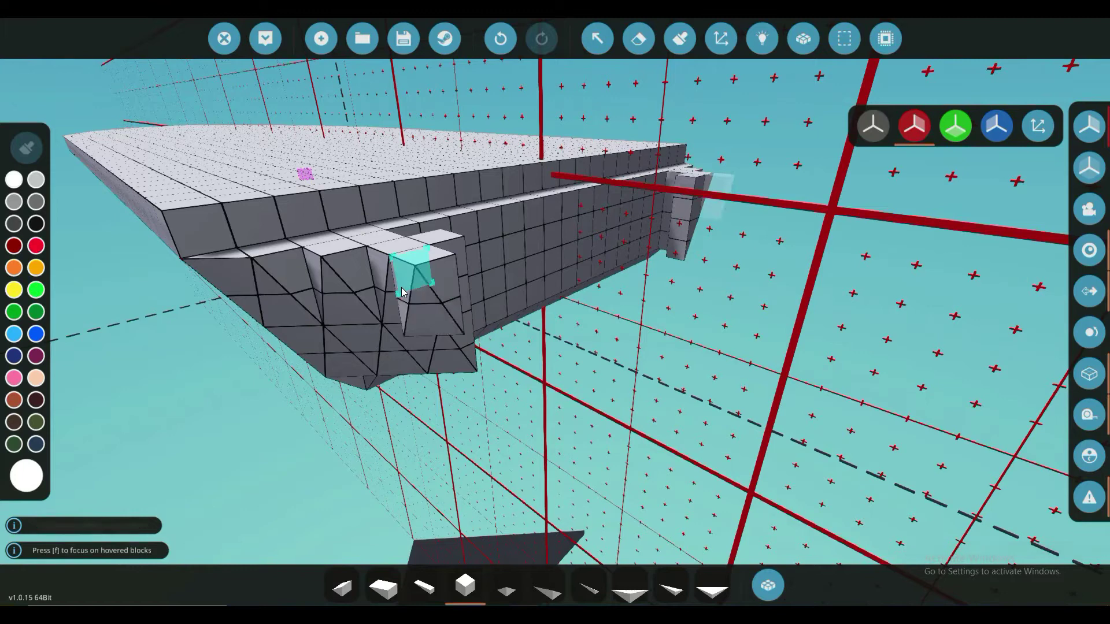
click(447, 282)
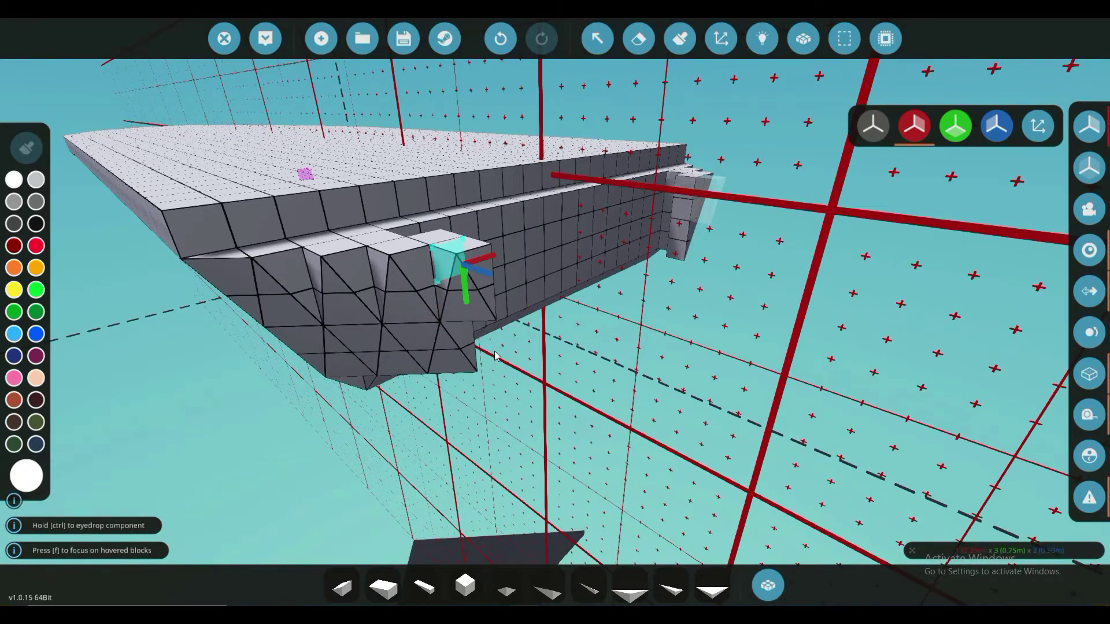
drag(495, 355, 516, 349)
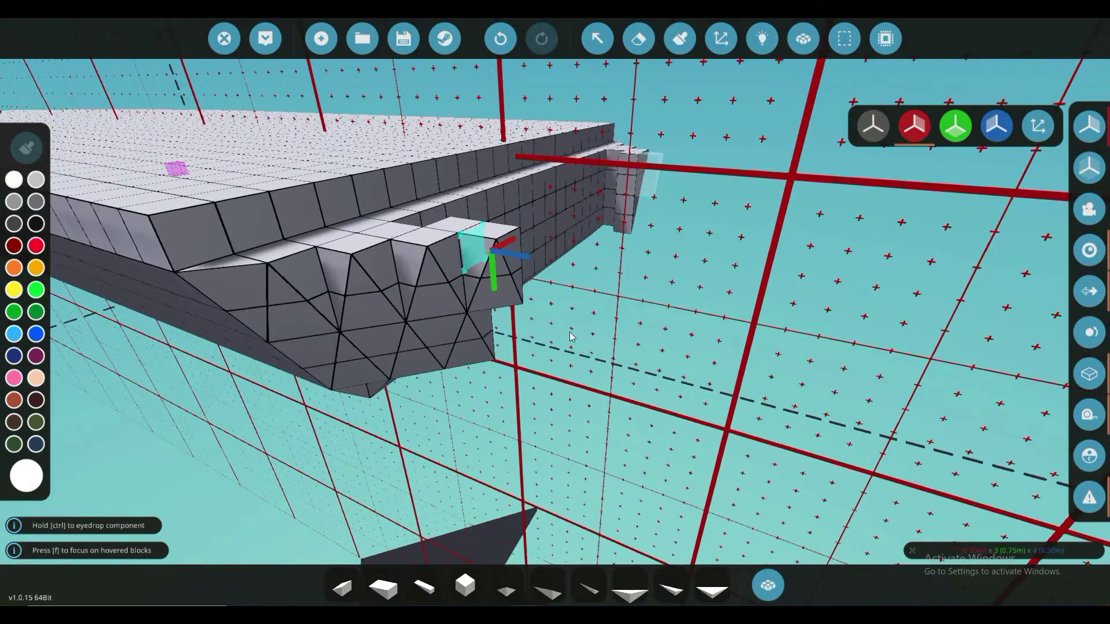
scroll(570, 336, up, 3)
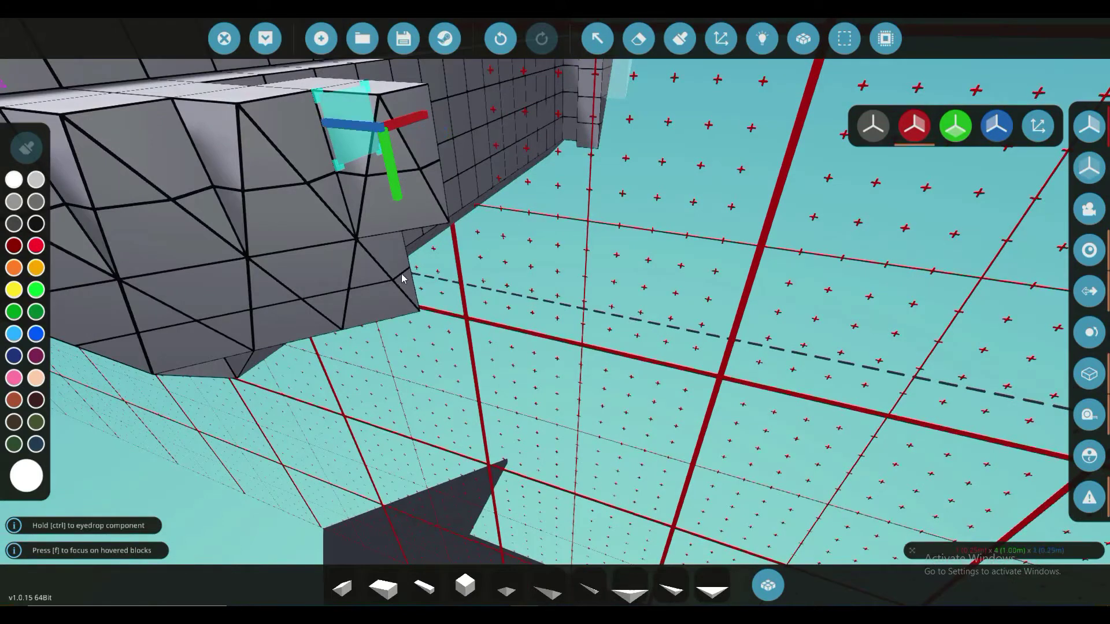
drag(424, 265, 424, 266)
click(639, 39)
- Place a pyramid block on the hull side to taper the lower bow corner
key(e)
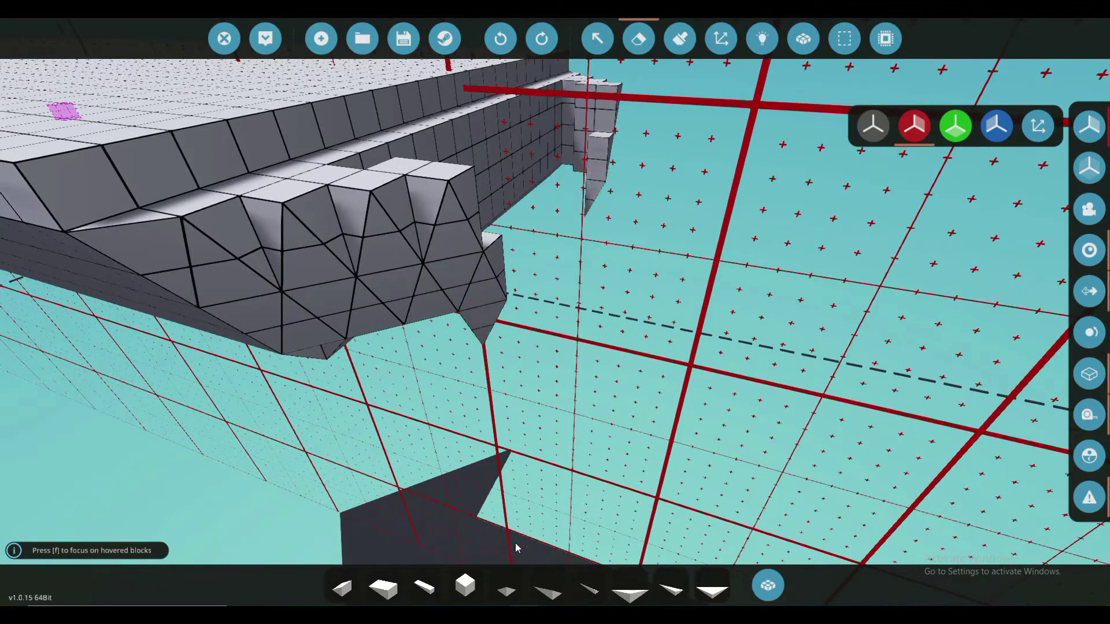
click(506, 590)
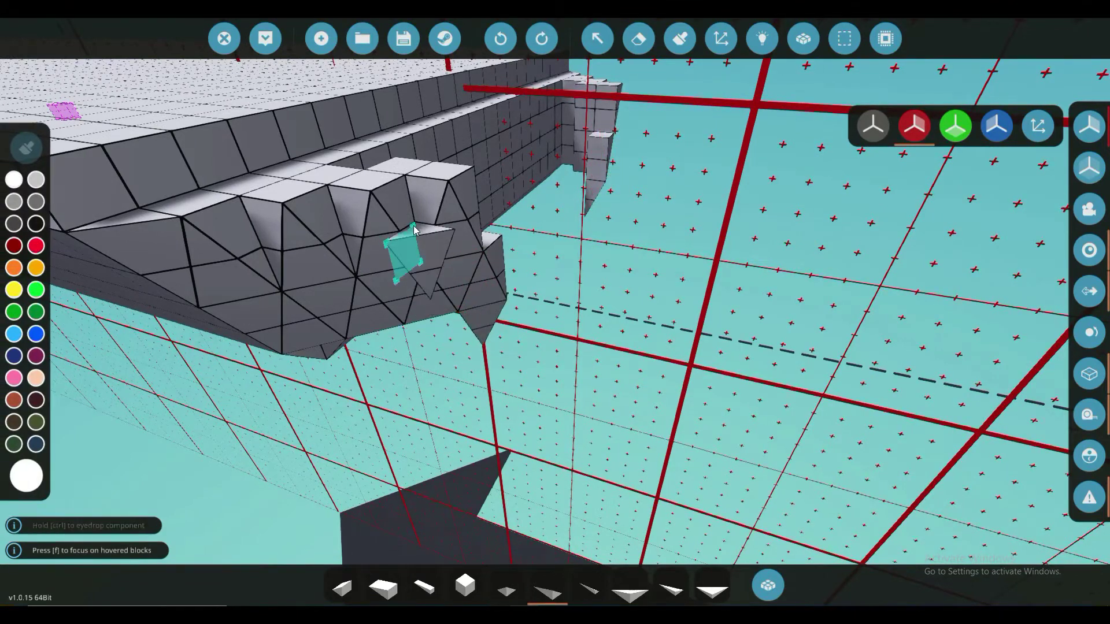
click(415, 227)
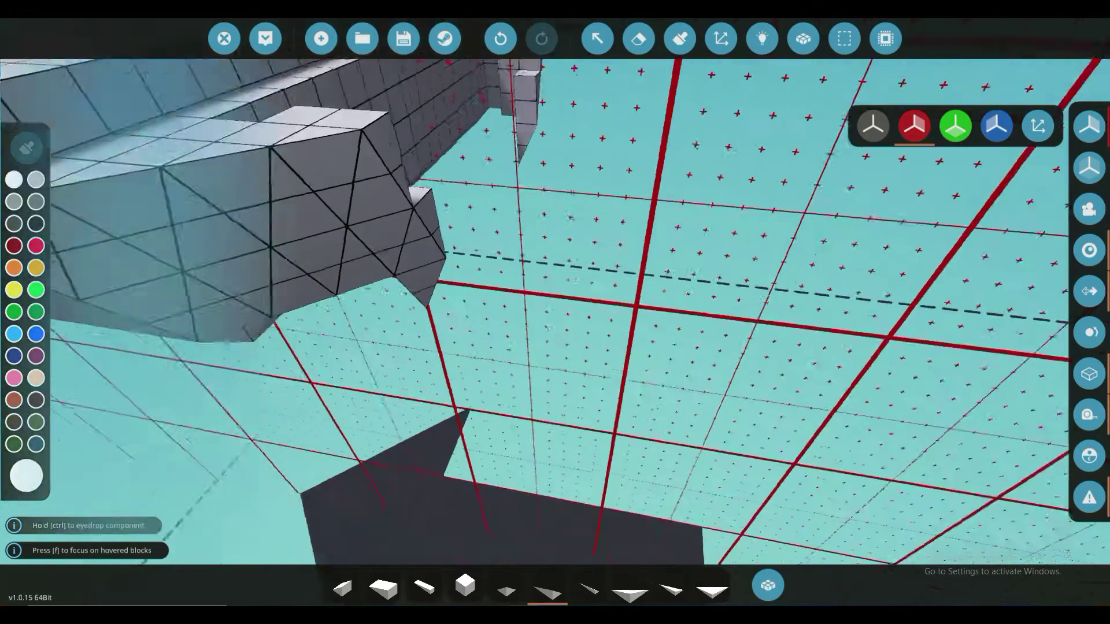
- Inspect the hull underside and place small wedge blocks on it
key(q)
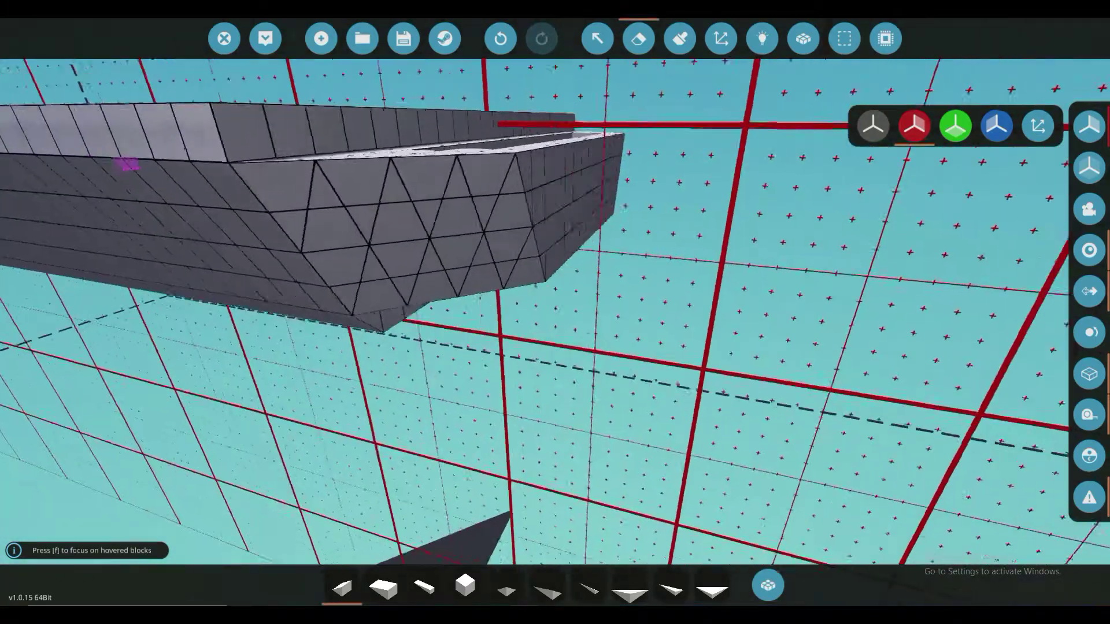
key(s)
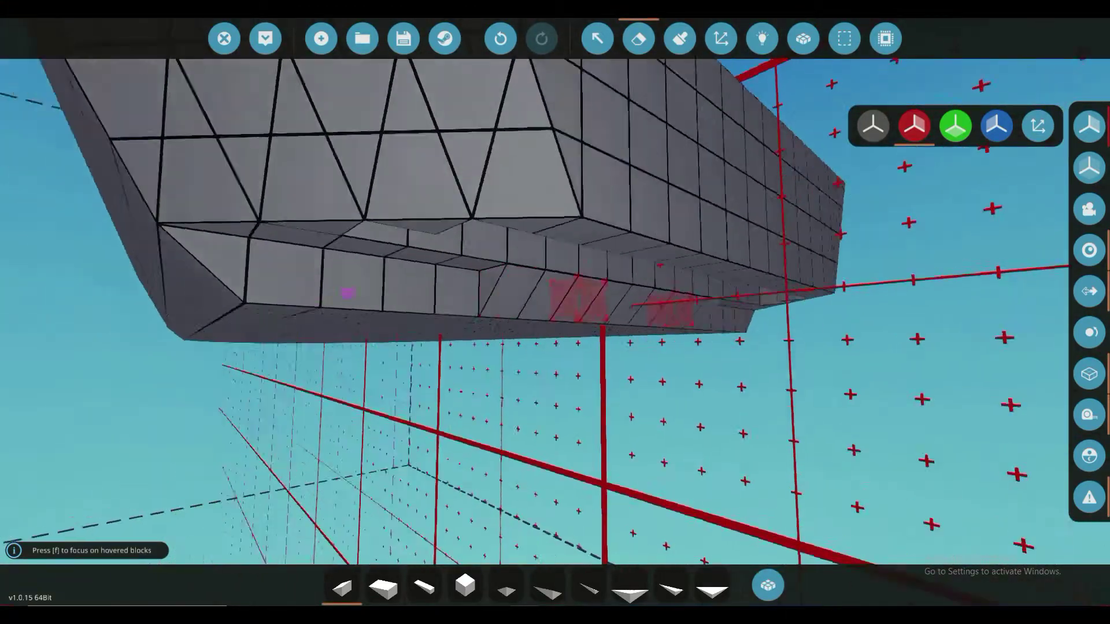
key(f)
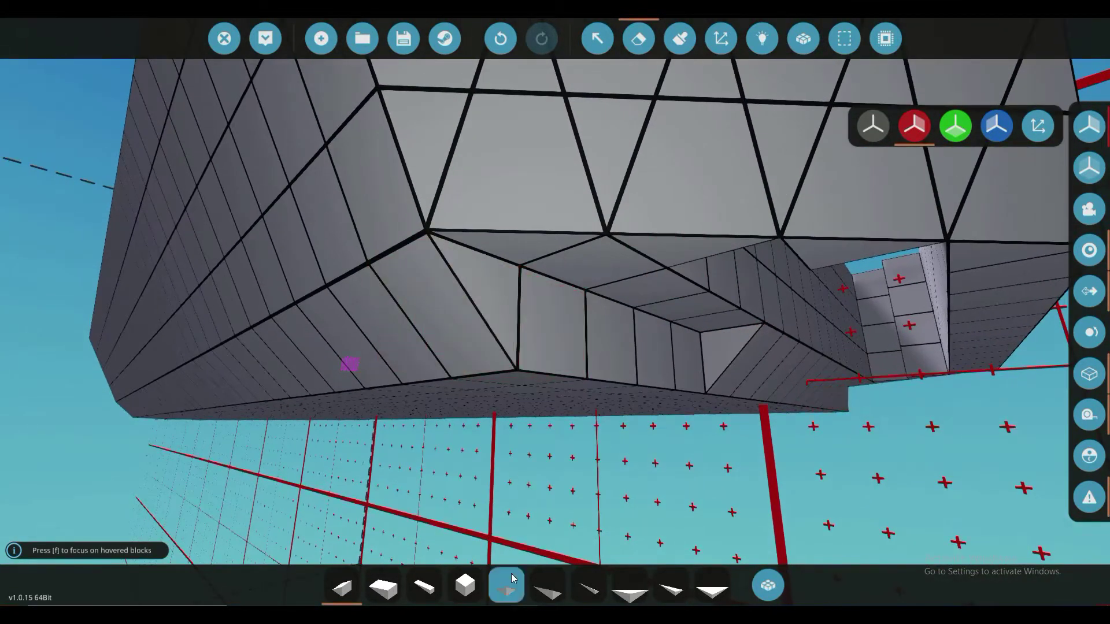
click(508, 587)
key(1)
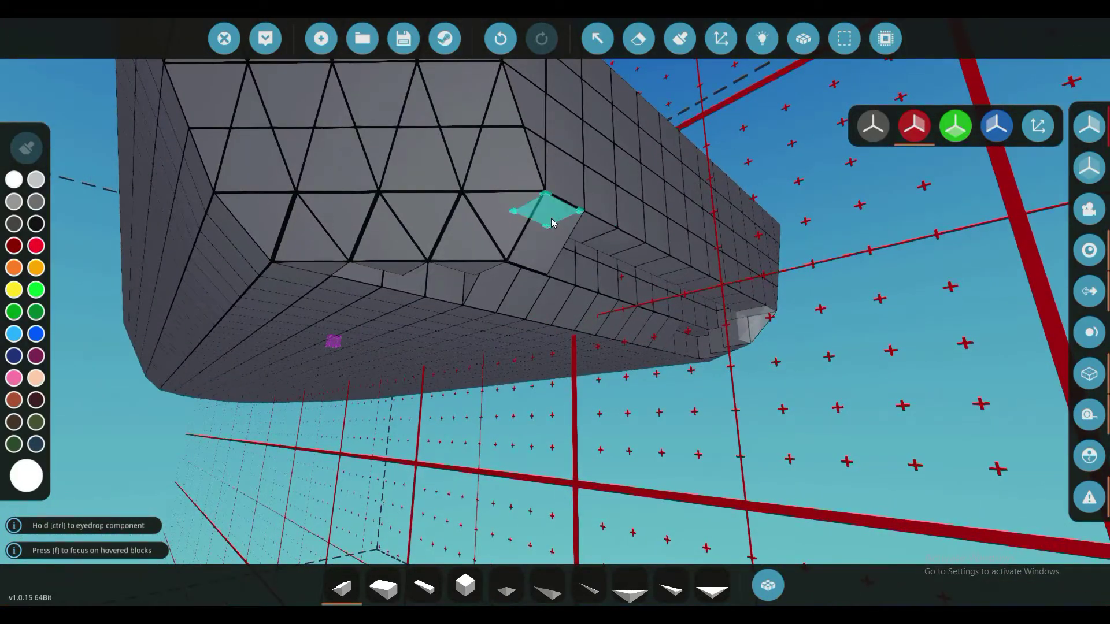
scroll(698, 281, up, 3)
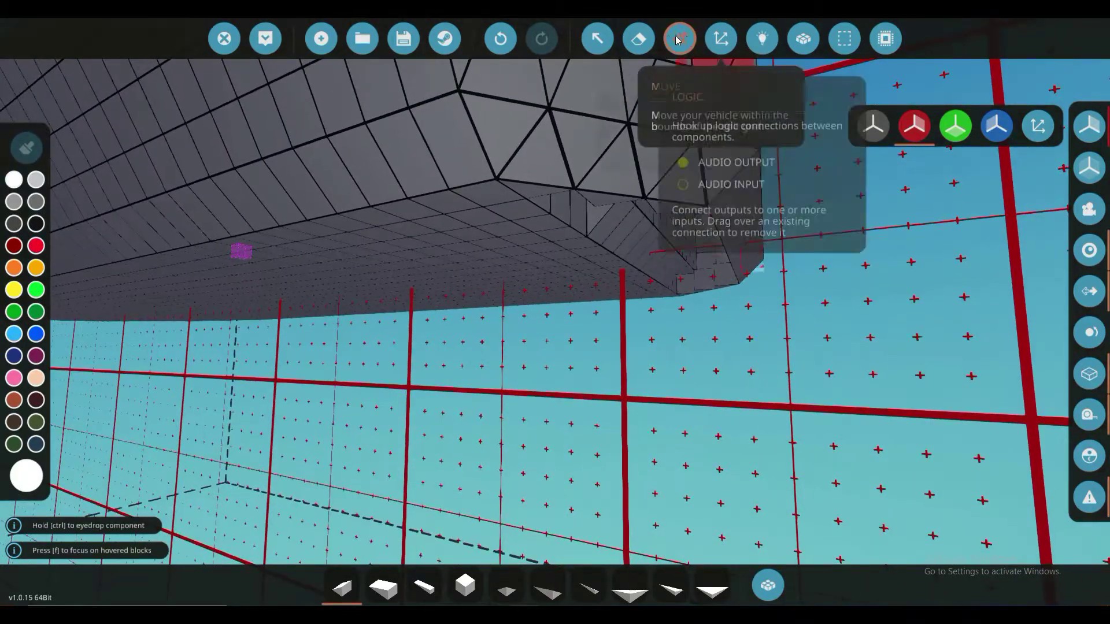
- Erase an 11x5x1 section of the inner hull wall
click(639, 38)
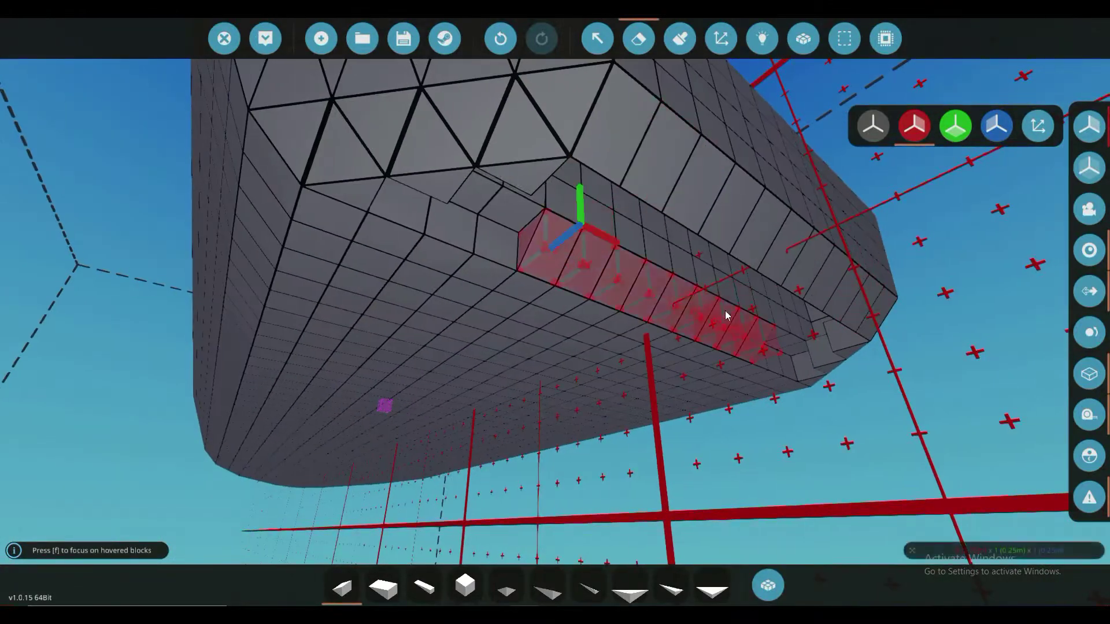
key(f)
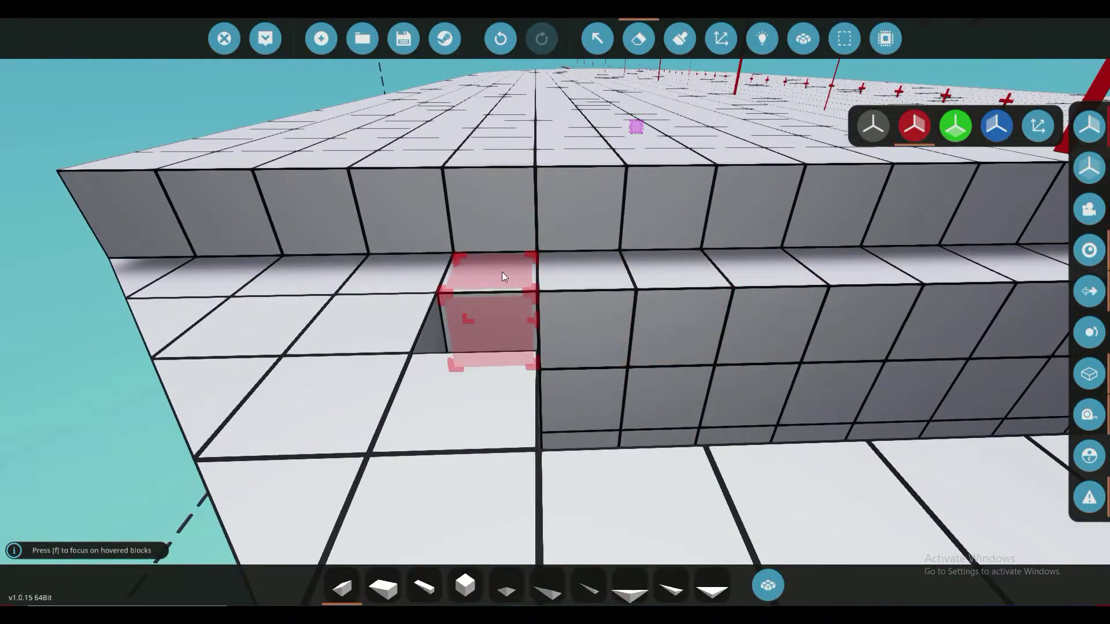
key(f)
drag(502, 276, 619, 259)
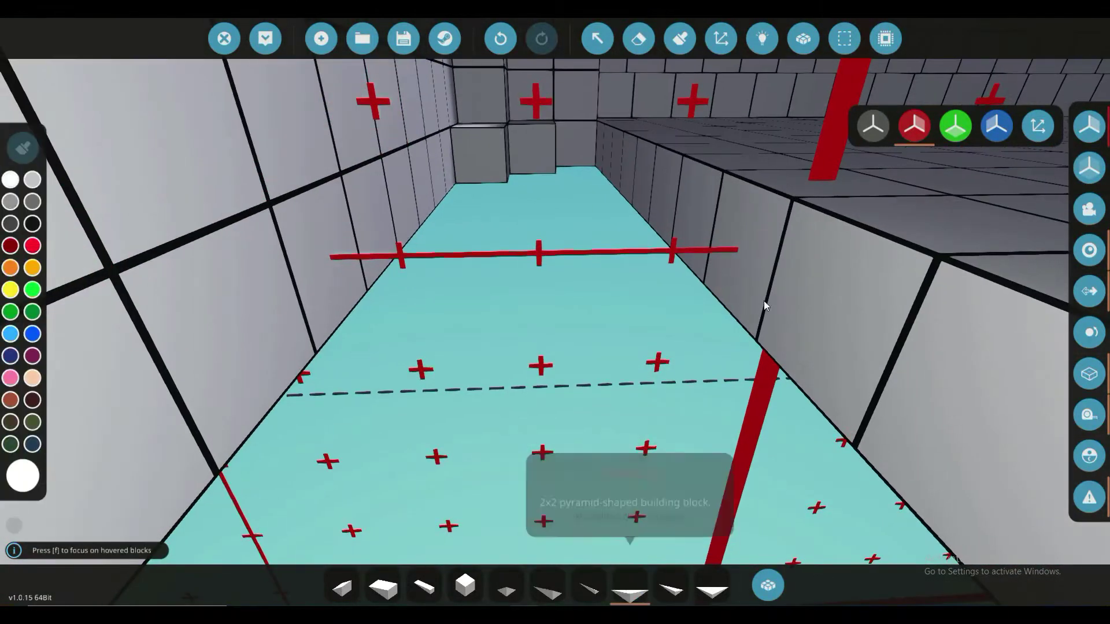
- Switch back to cube blocks and spawn the boat into the harbour
key(4)
key(f)
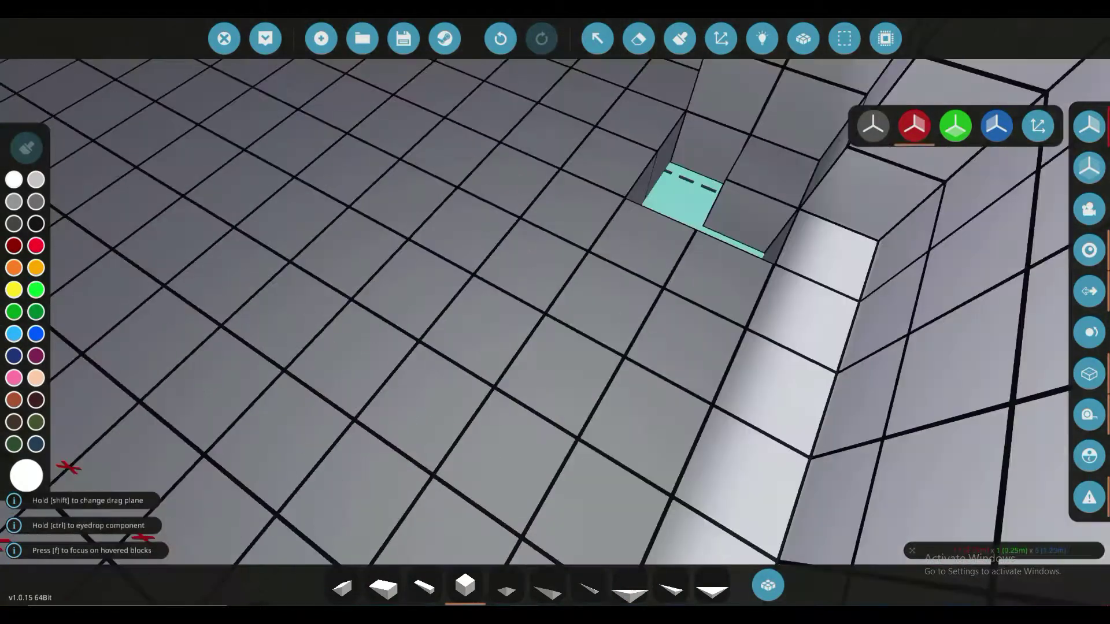
key(f)
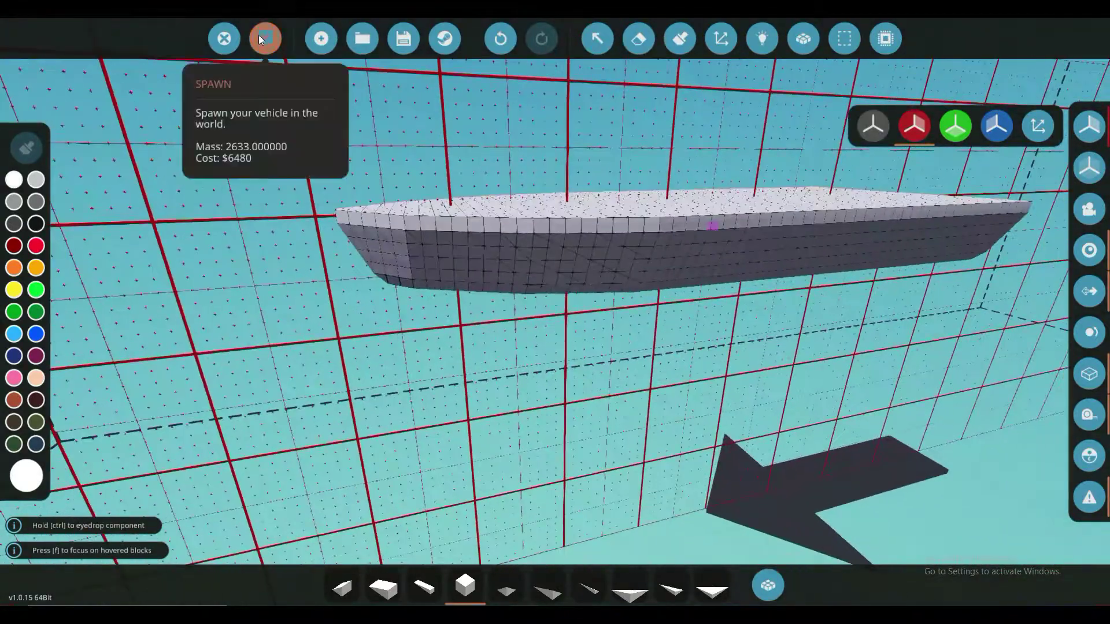
click(261, 37)
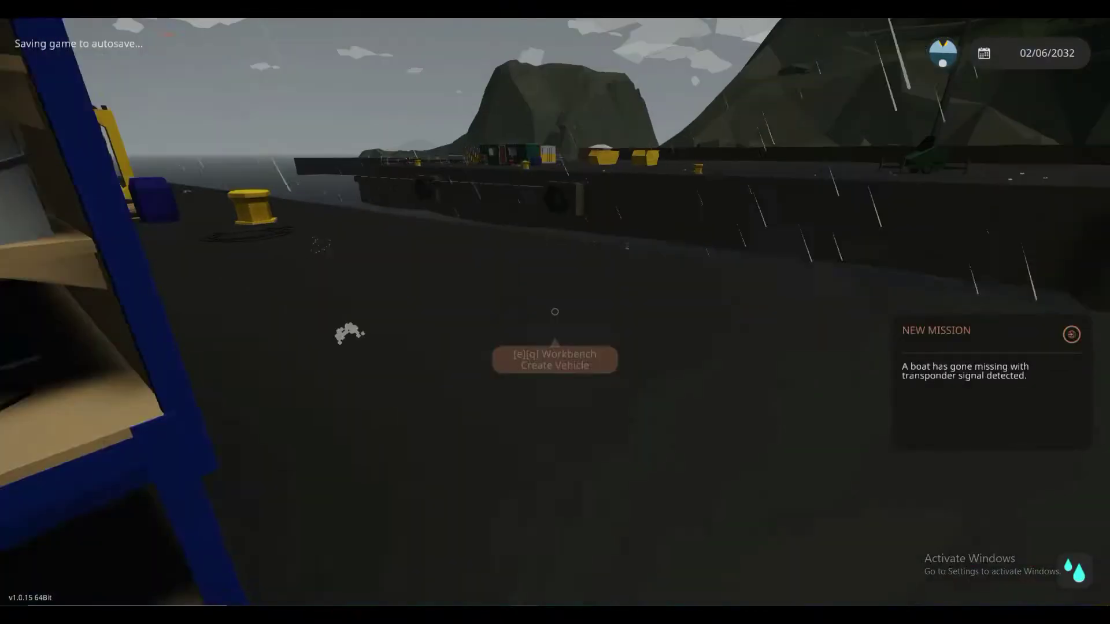
- Walk to the dock edge to view the floating boat, then return to the editor
key(w)
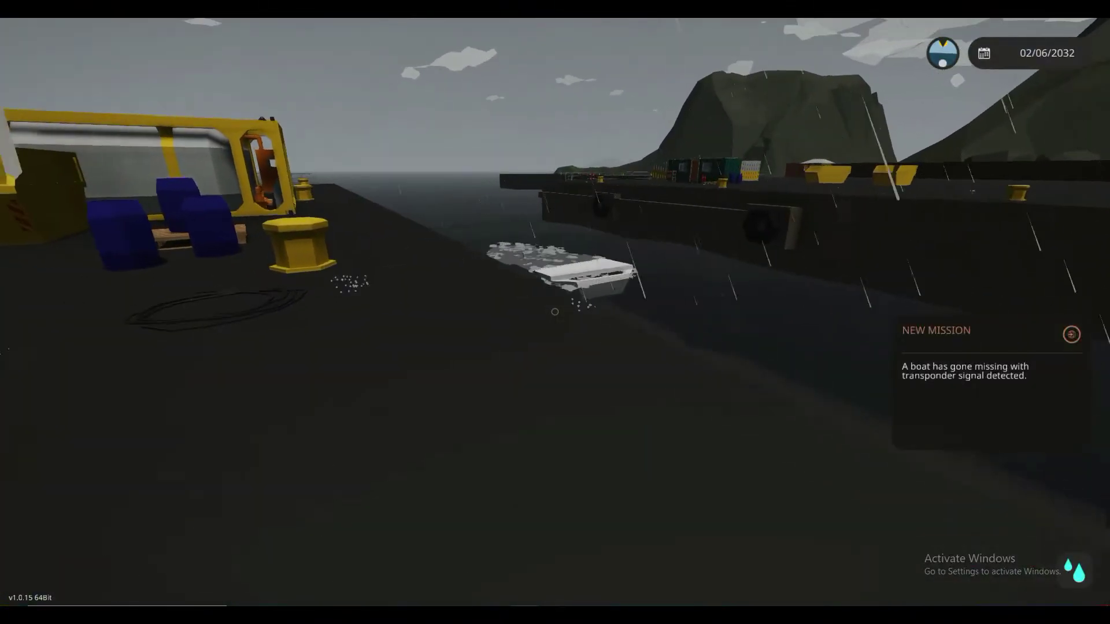
key(w)
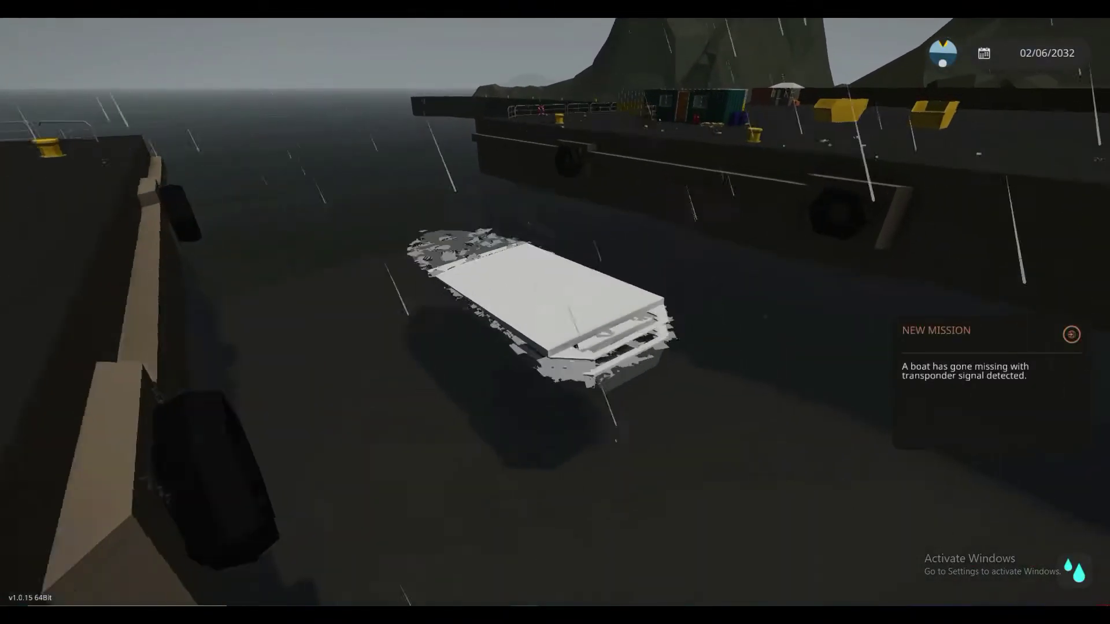
key(e)
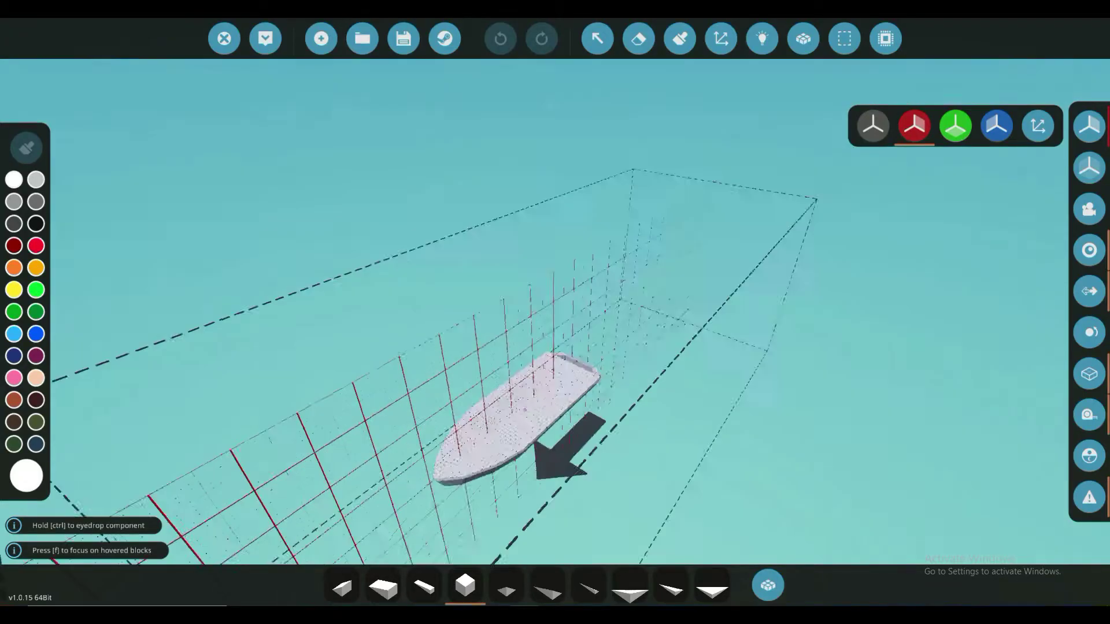
- Fill the missing deck-edge corner with a wedge and spawn the boat into the harbour again
key(w)
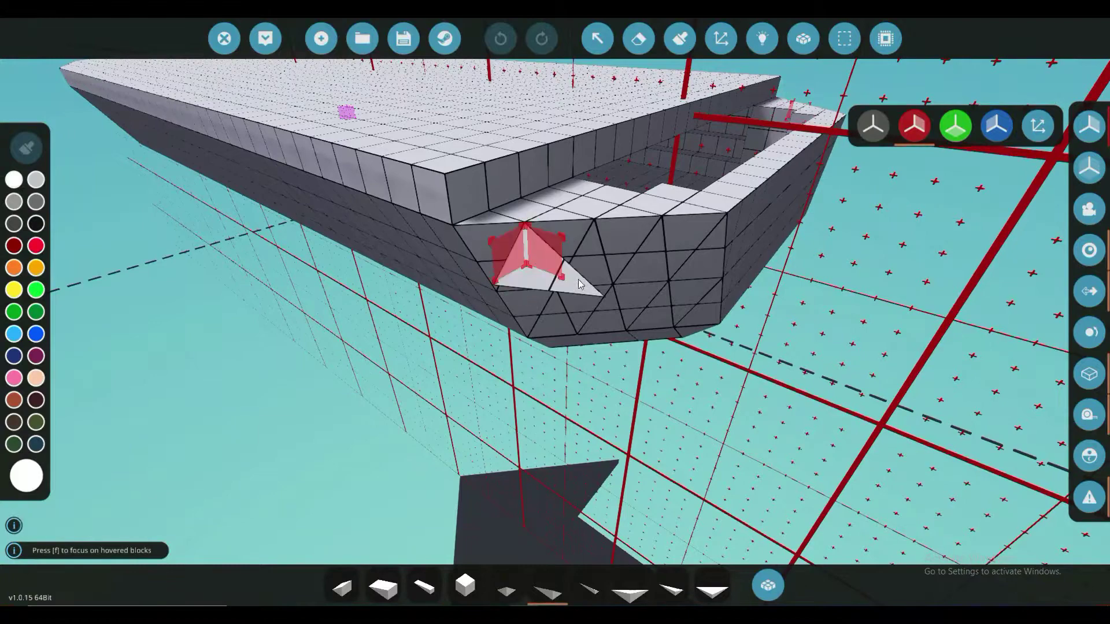
key(w)
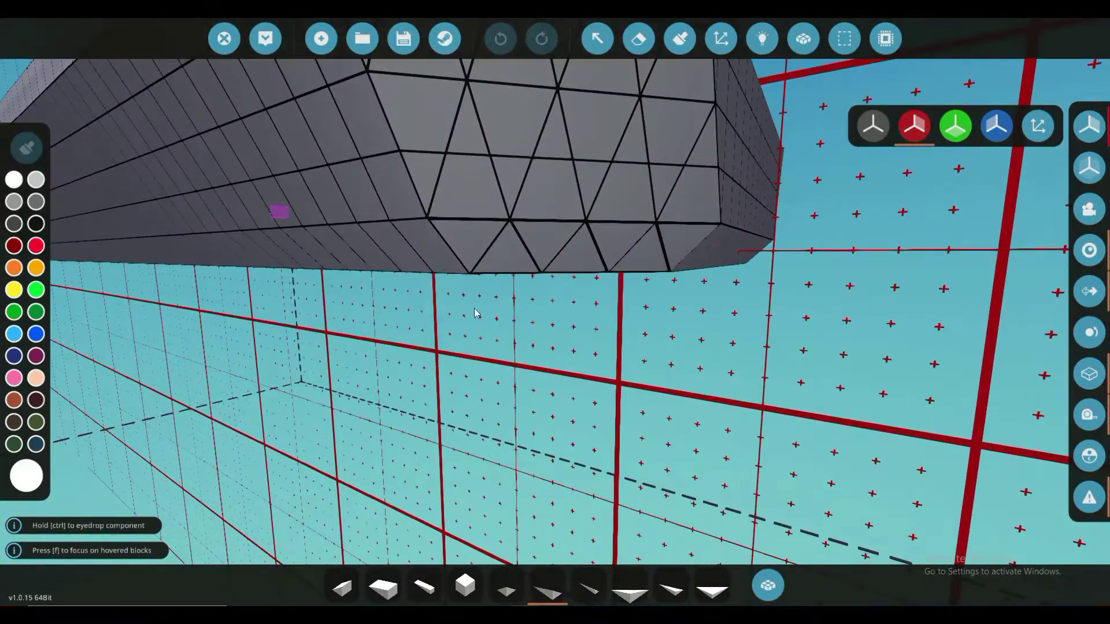
key(w)
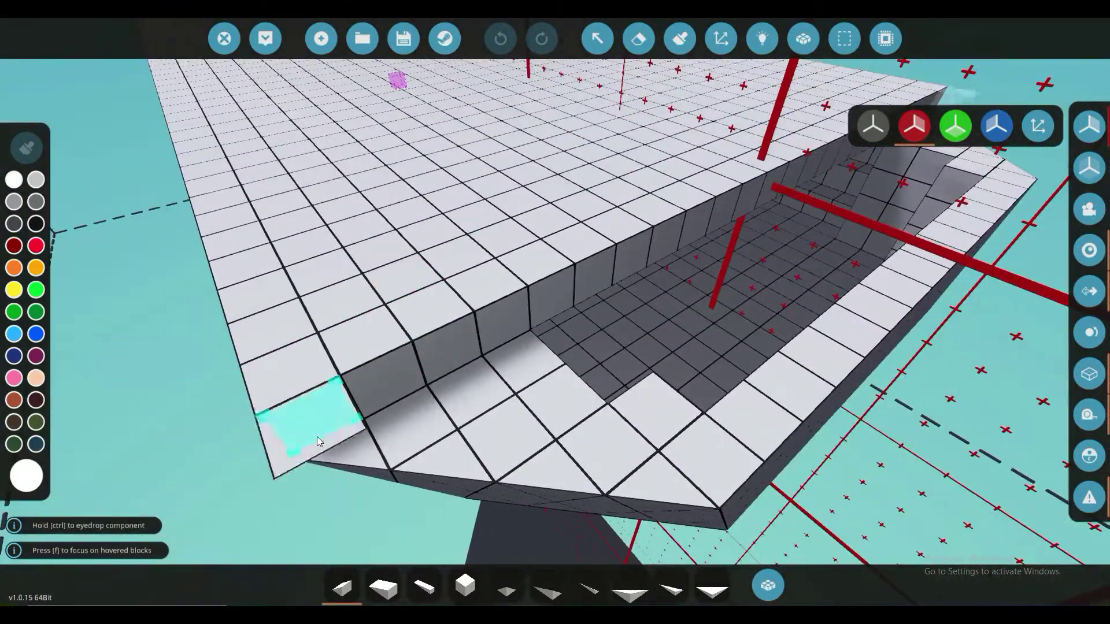
click(317, 437)
key(4)
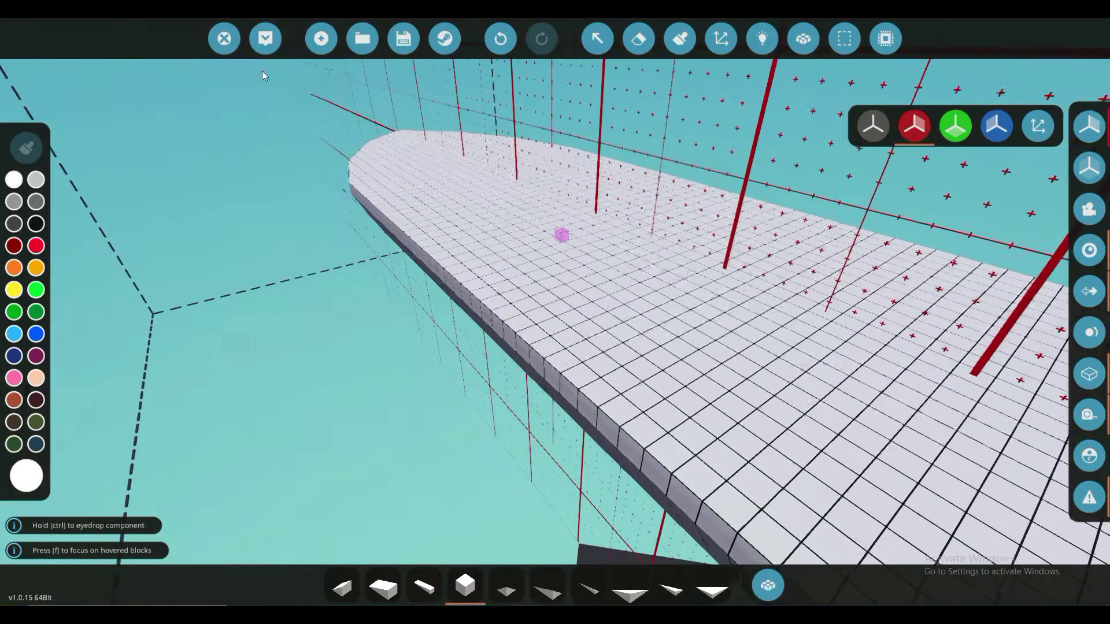
click(265, 38)
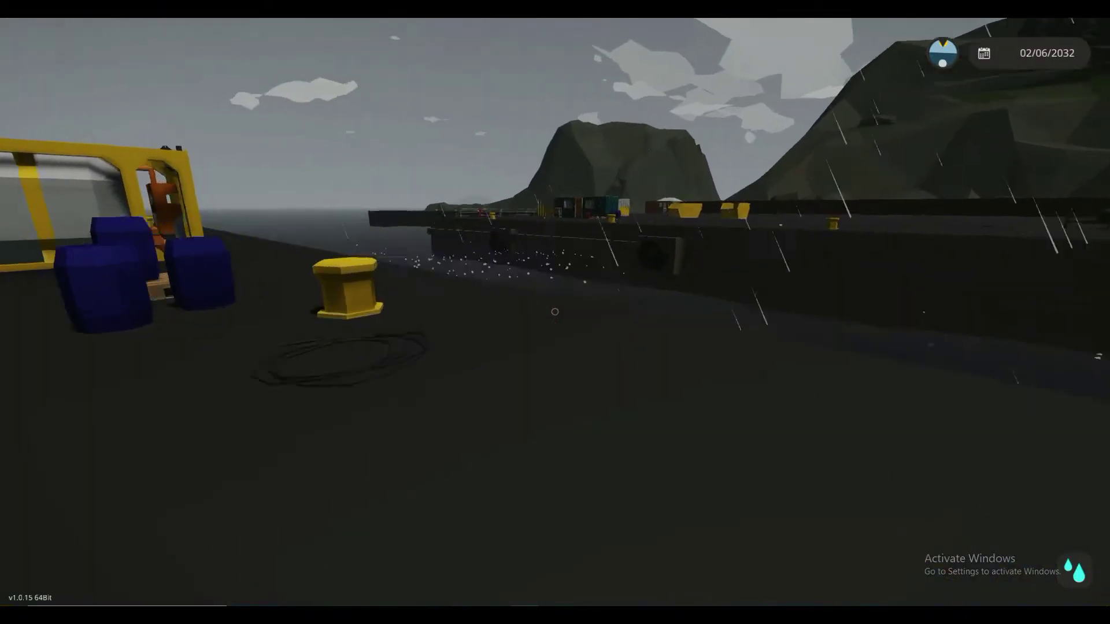
- Jump from the dock onto the white boat, walk its deck, then reopen the editor
key(w)
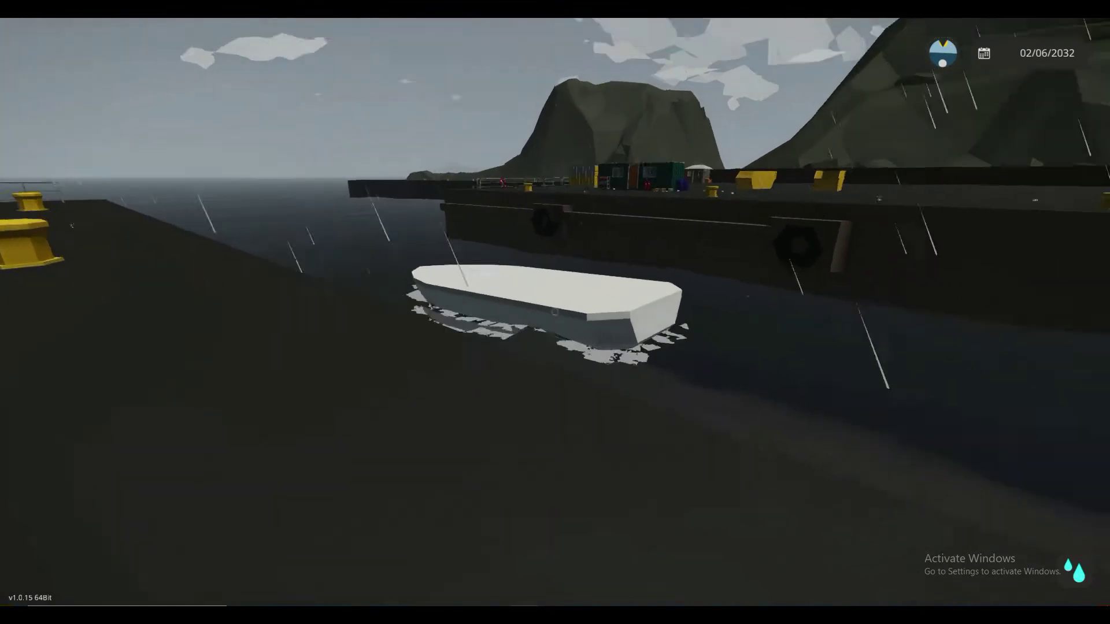
key(w)
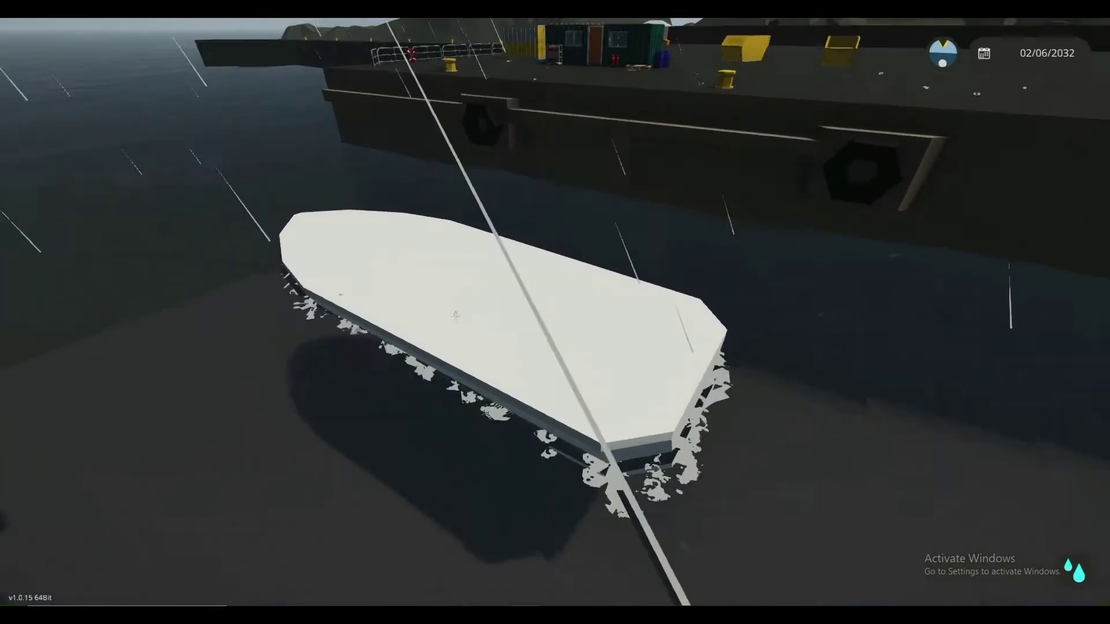
key(w)
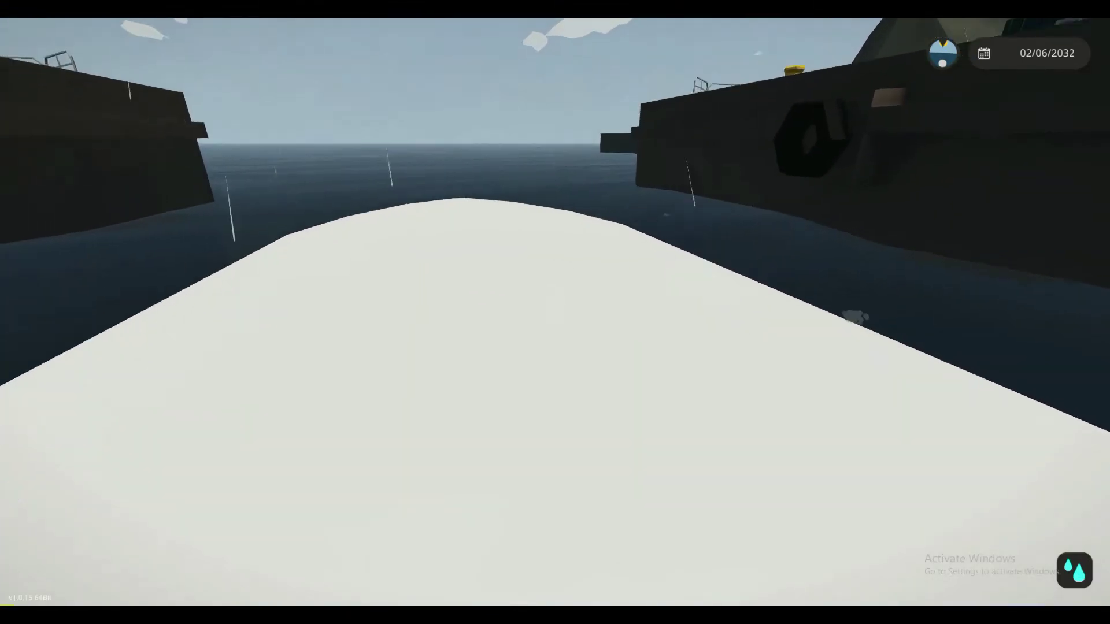
key(e)
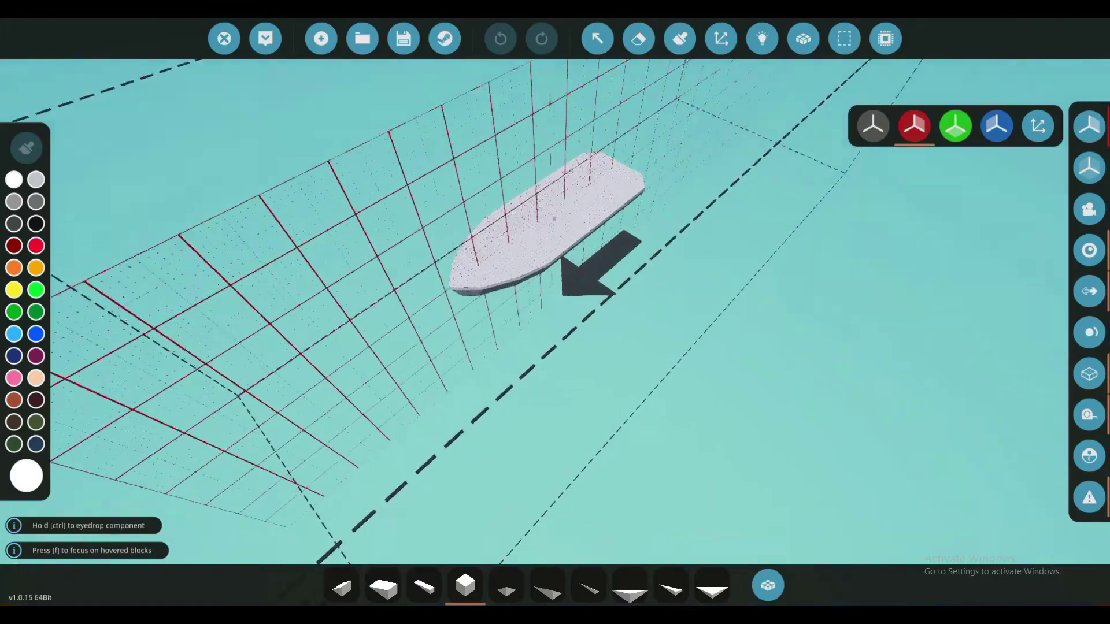